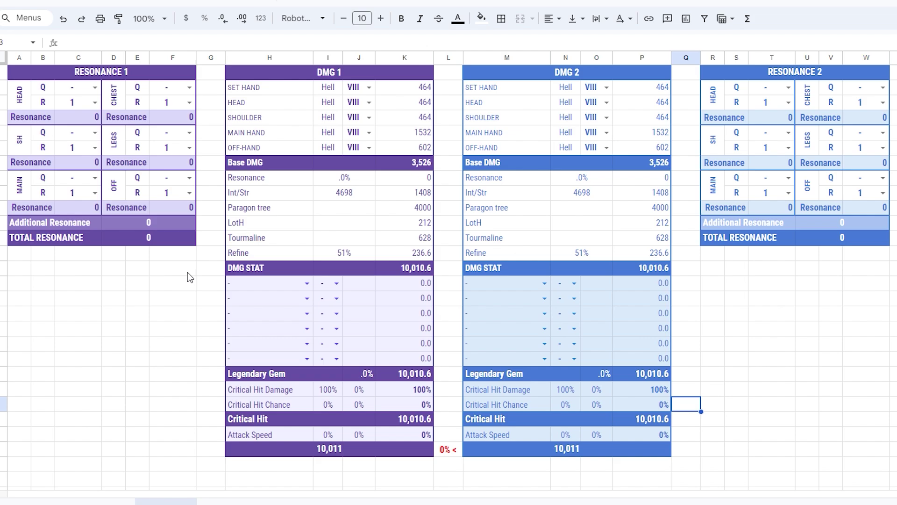
- Trial a 2★ rank-10 head in Resonance 1, check DMG 1's resonance formula, then revert to none, rank 1
left_click(94, 87)
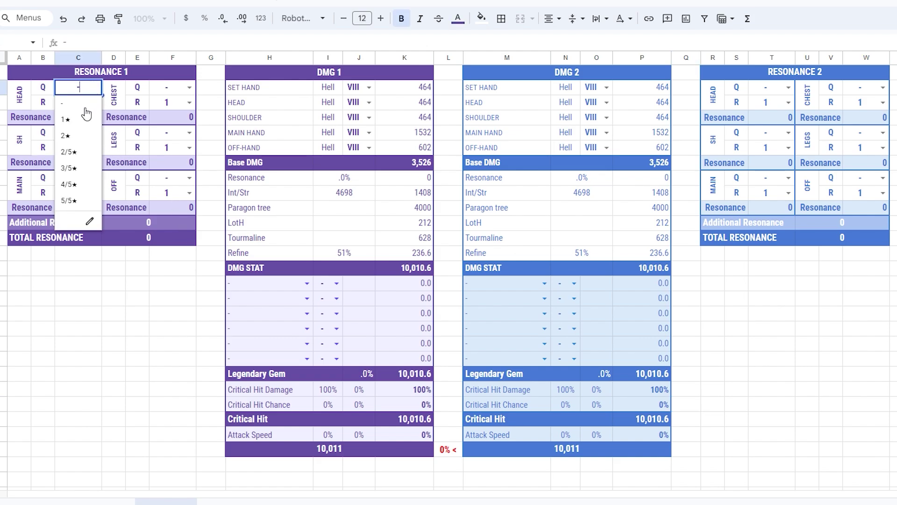
left_click(90, 130)
left_click(96, 103)
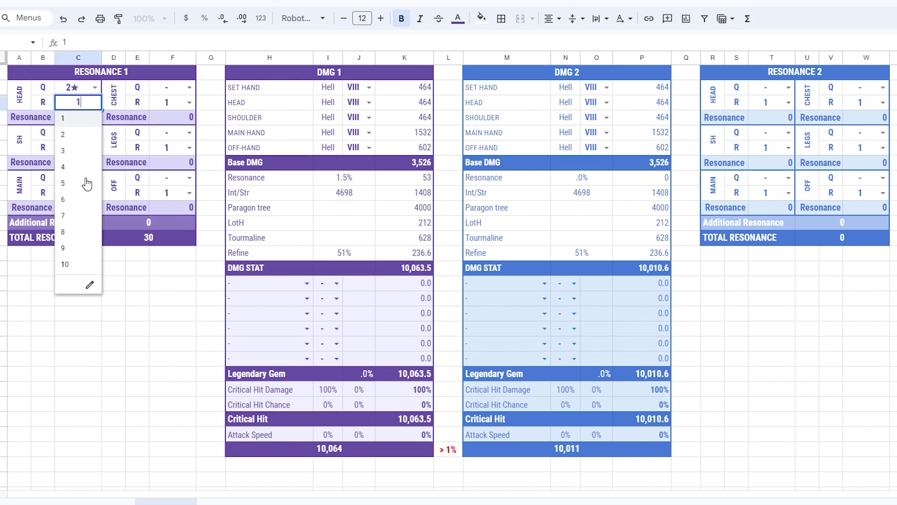
left_click(84, 261)
left_click(336, 181)
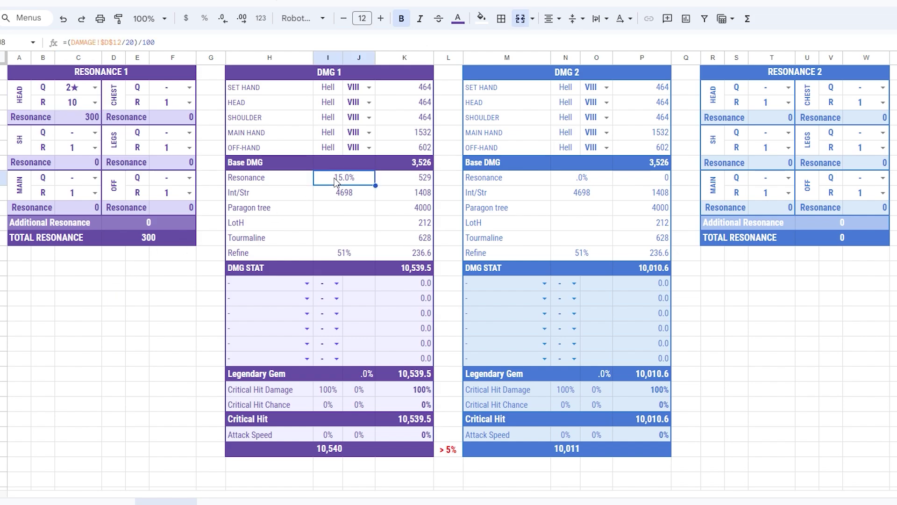
left_click(132, 266)
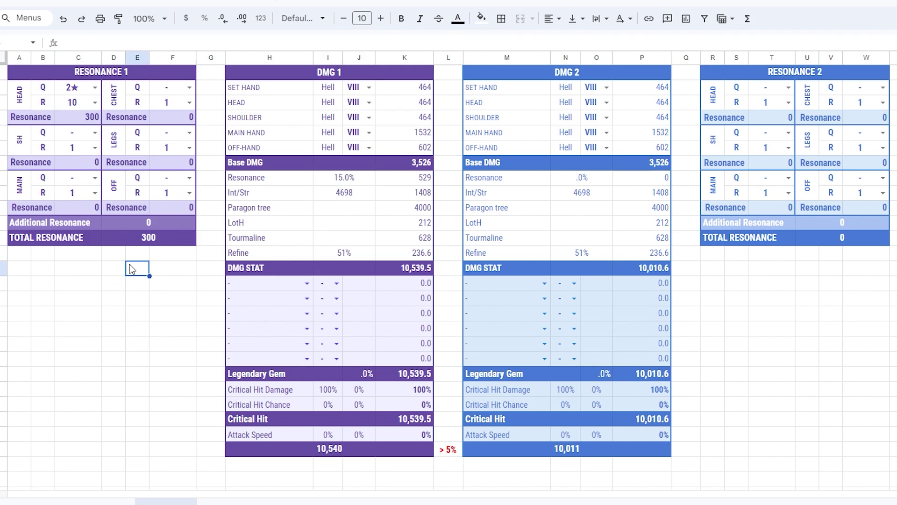
left_click(96, 88)
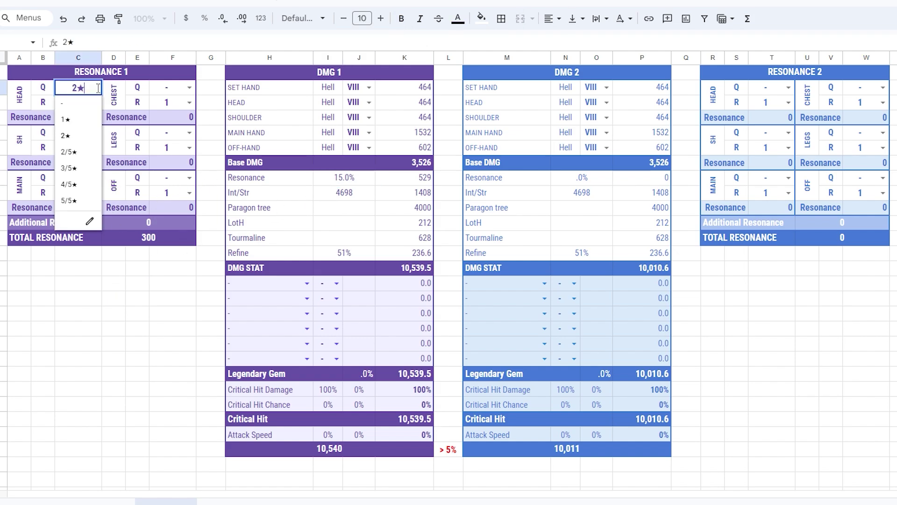
left_click(85, 114)
left_click(95, 103)
left_click(89, 128)
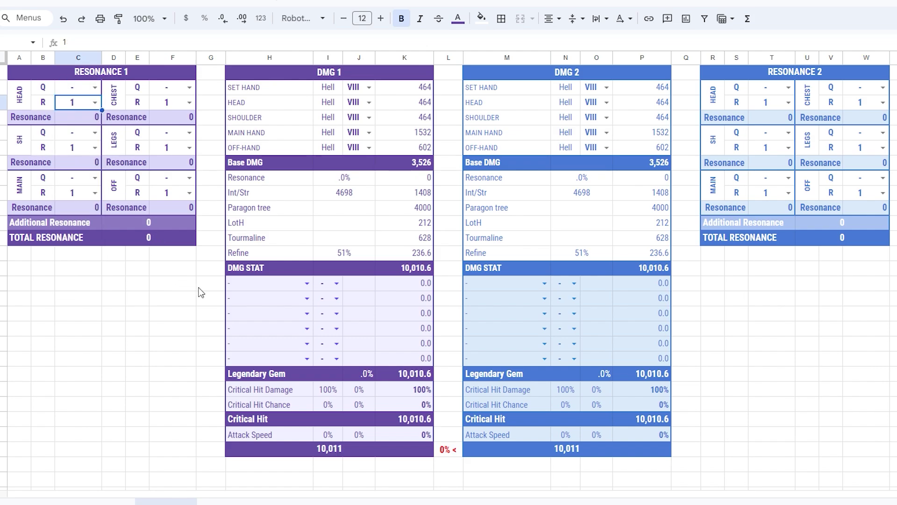
- Drop DMG 1's SET HAND tier to III to test it, then restore it to VIII
left_click(369, 87)
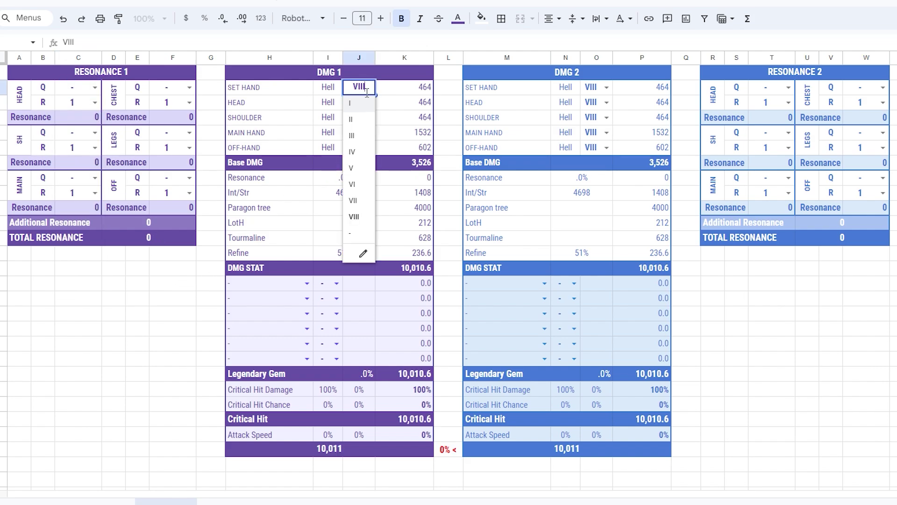
left_click(358, 136)
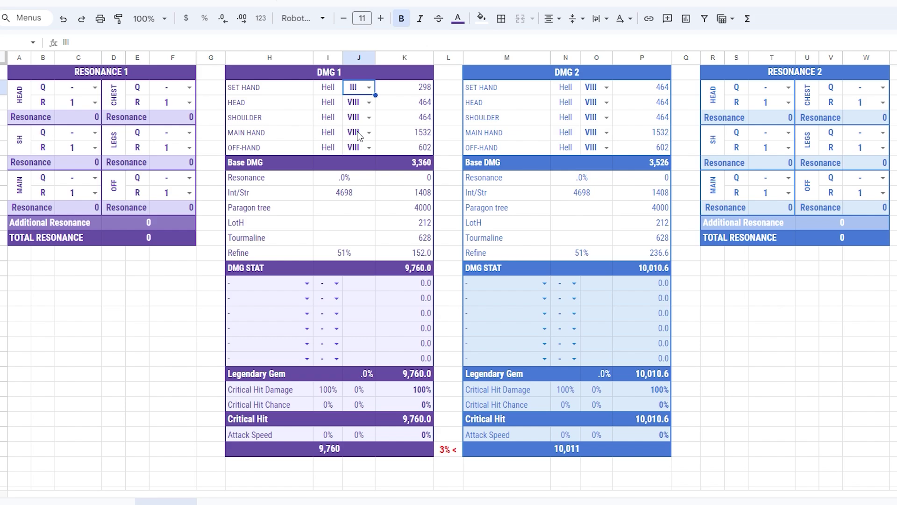
left_click(369, 87)
left_click(363, 218)
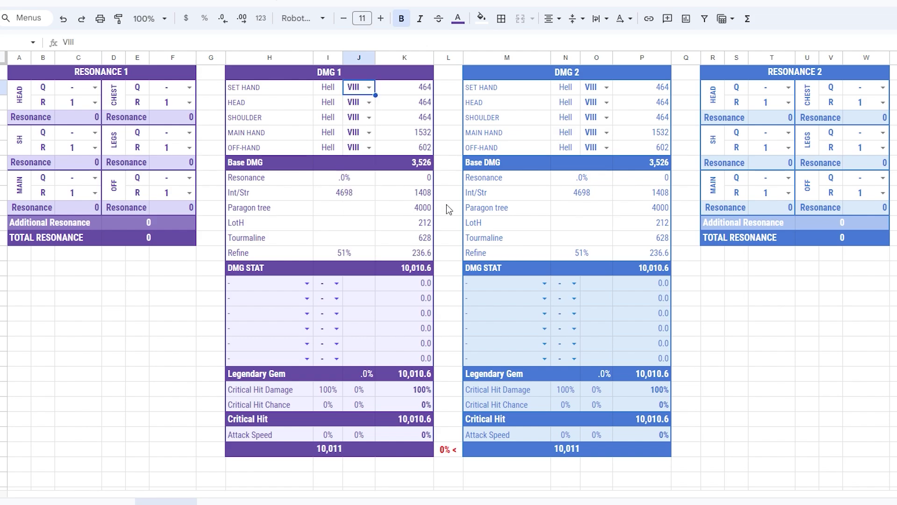
left_click(448, 206)
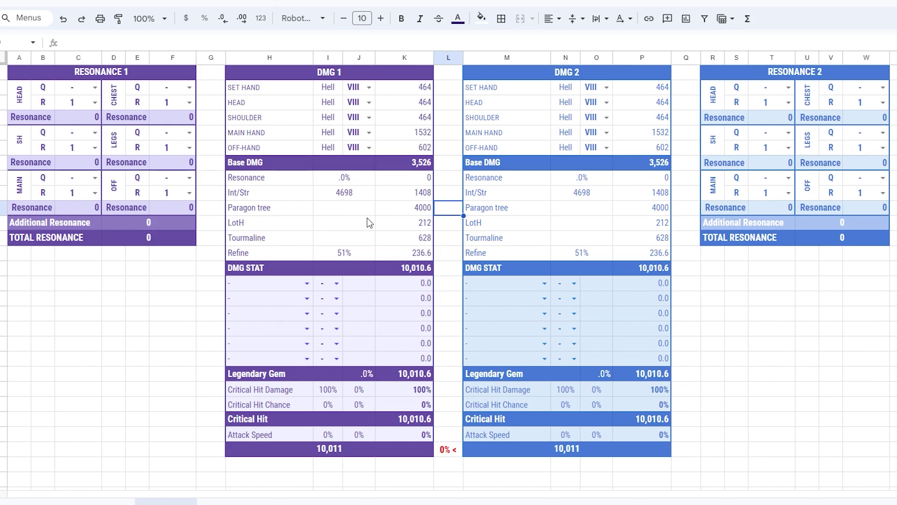
- Trial a rank-10 Berserker's Eye in DMG 1's first gem slot, then clear the gem and rank
left_click(306, 283)
left_click(284, 318)
left_click(336, 283)
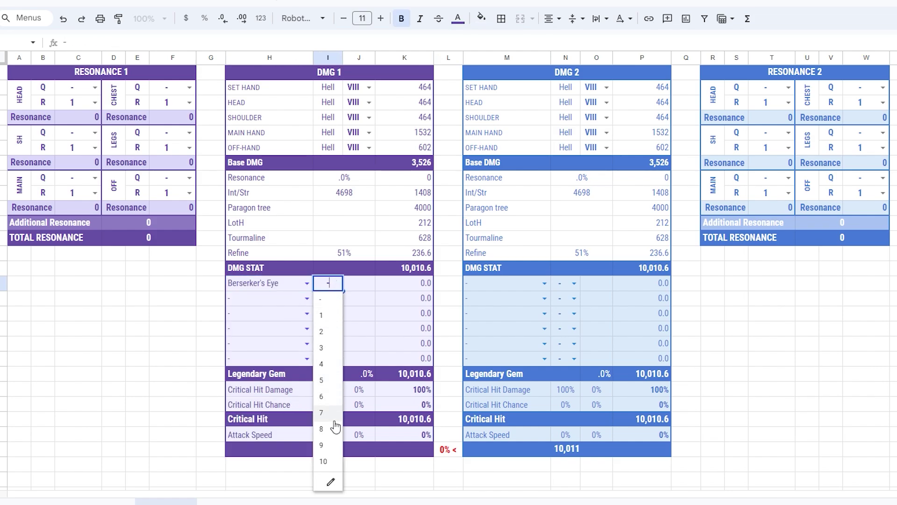
left_click(327, 463)
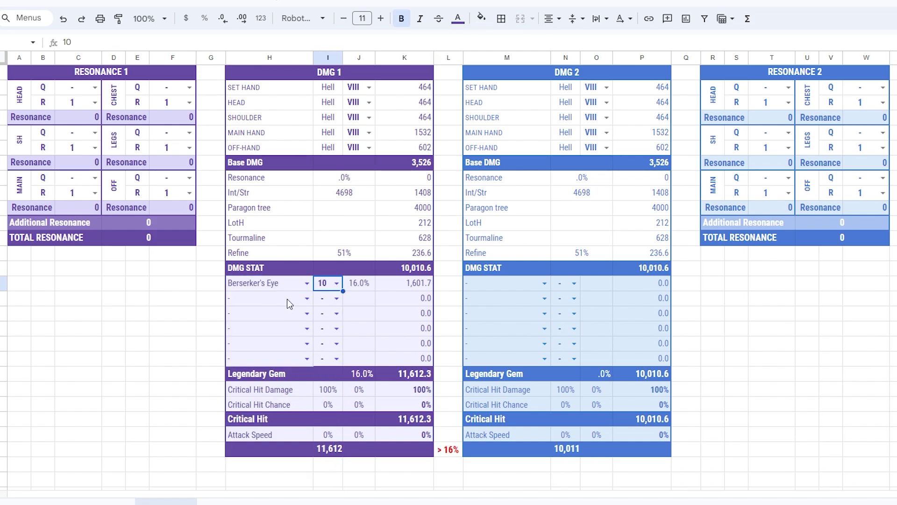
left_click(306, 283)
left_click(297, 300)
left_click(336, 283)
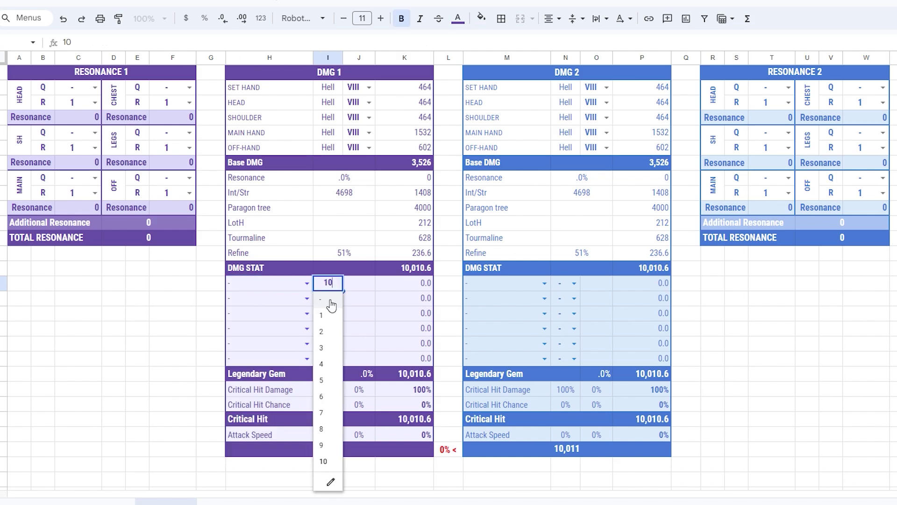
left_click(332, 302)
- Review DMG 1's Critical Hit Damage, Critical Hit Chance and Attack Speed values
left_click(329, 391)
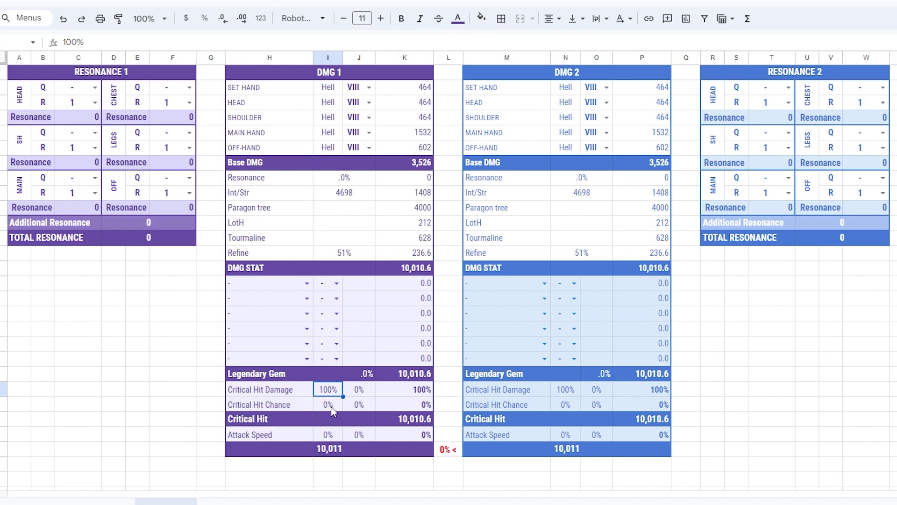
left_click(329, 405)
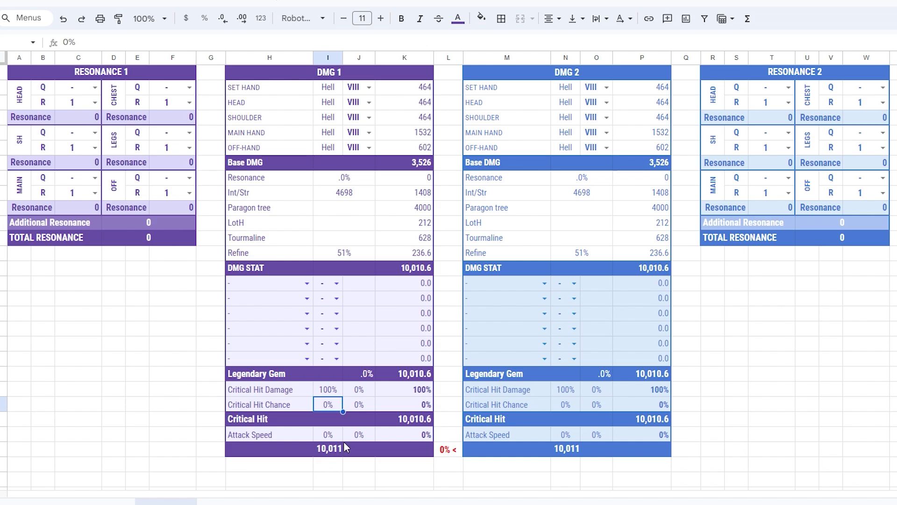
left_click(334, 435)
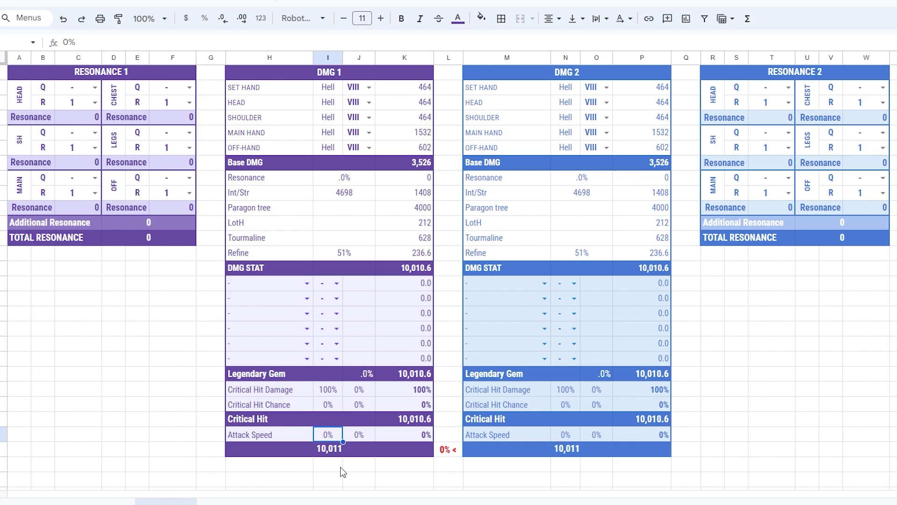
left_click(340, 467)
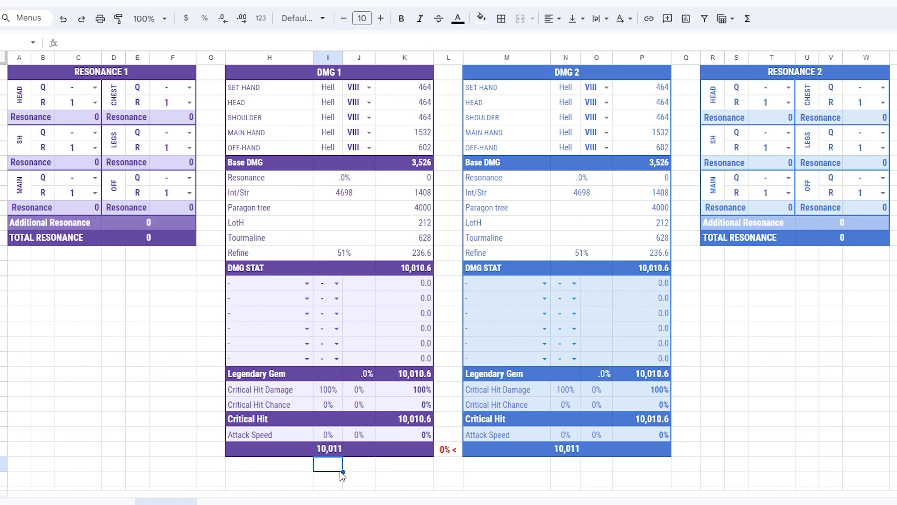
- Set Resonance 1's head to 2★ rank 10 and put a rank-10 Fervent Fang in DMG 1's first slot
left_click(94, 87)
left_click(74, 137)
left_click(96, 102)
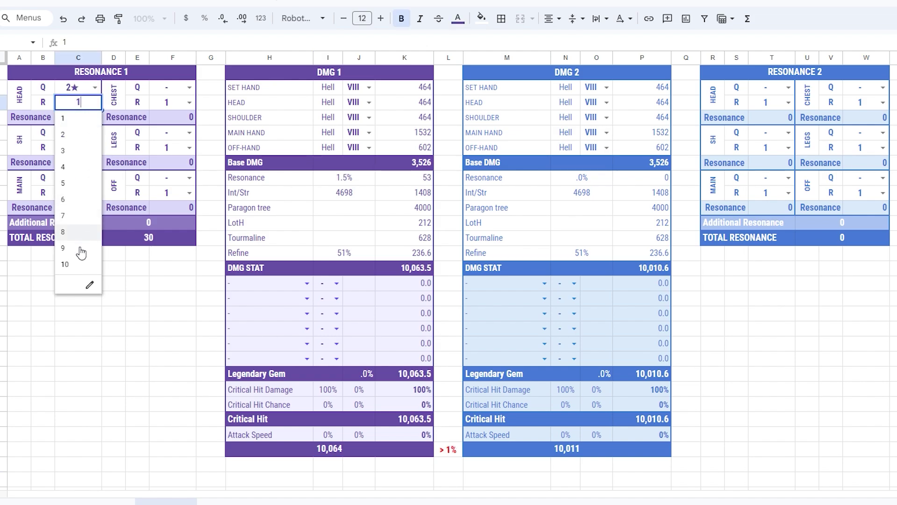
left_click(77, 272)
left_click(306, 283)
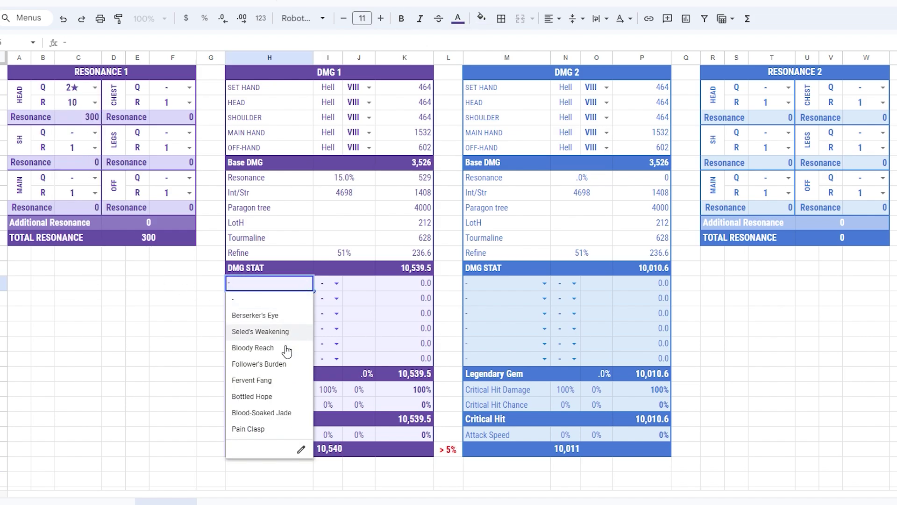
left_click(276, 379)
left_click(336, 283)
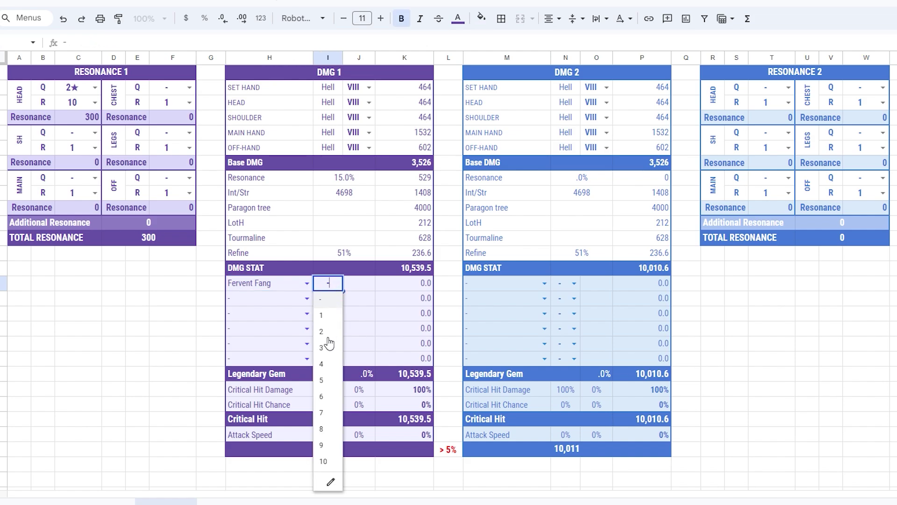
left_click(329, 460)
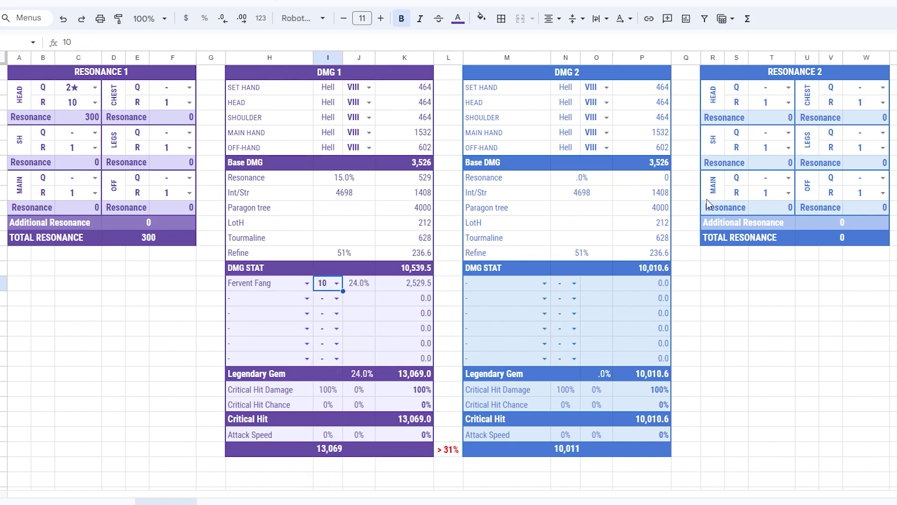
- Set Resonance 2's head to 2★ rank 10 and select DMG 2's extra Critical Hit Chance cell
left_click(788, 89)
left_click(775, 136)
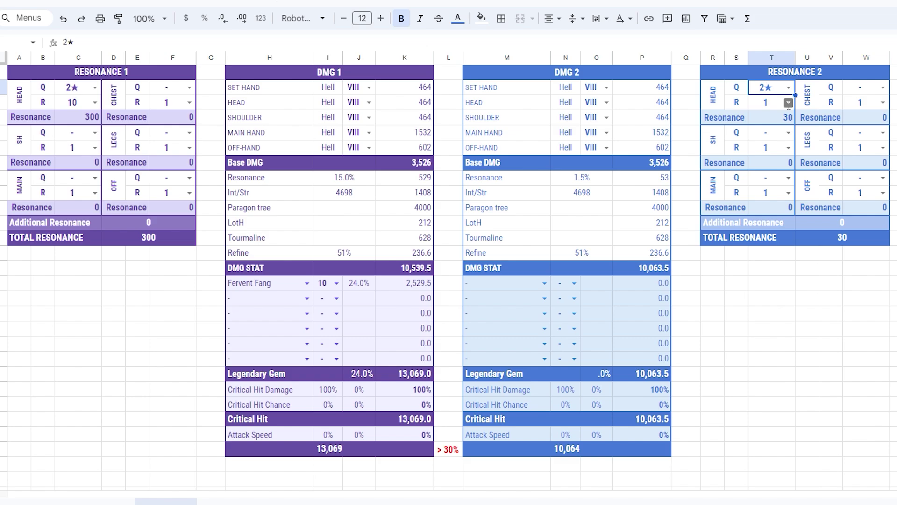
left_click(788, 102)
left_click(765, 266)
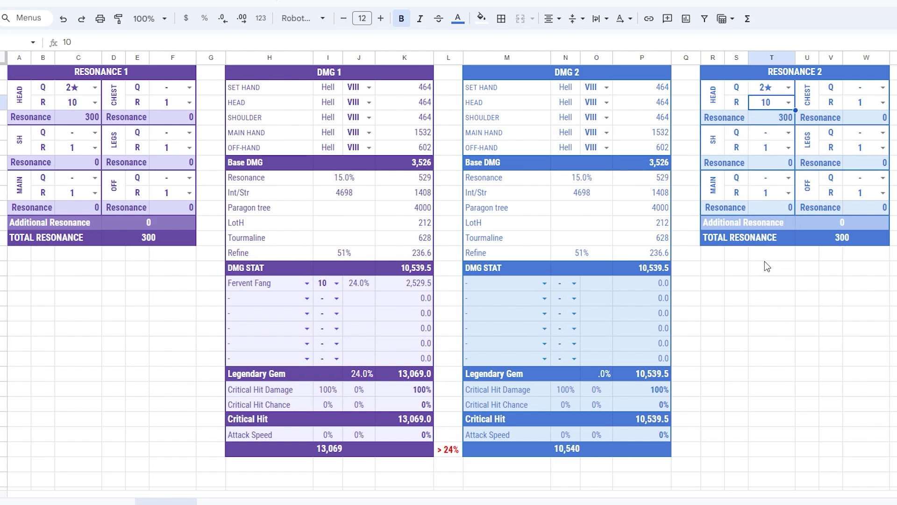
left_click(605, 404)
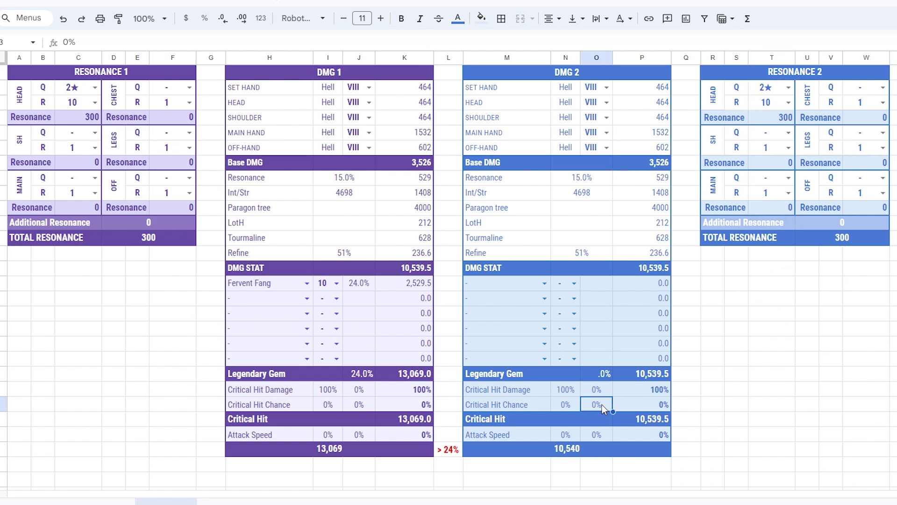
type("16")
- Confirm DMG 2's 16% extra crit chance and enter a 50% crit damage bonus for both builds
key("Return")
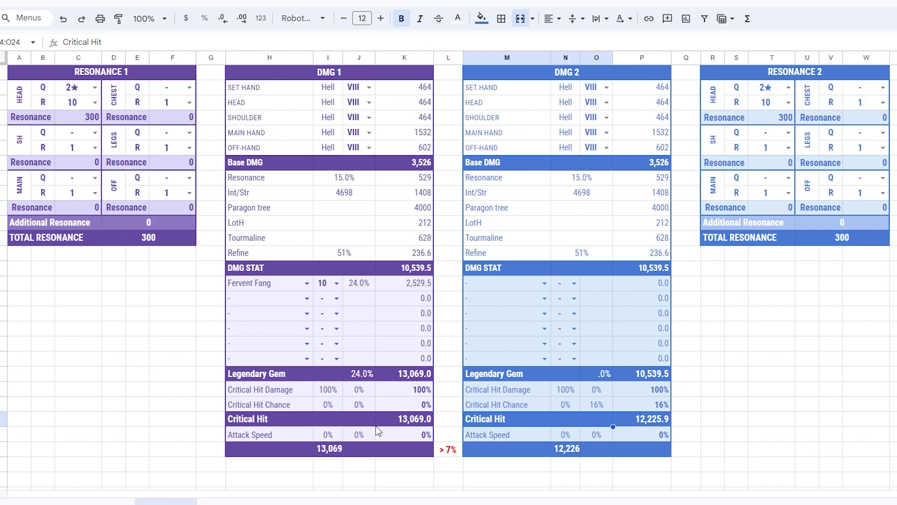
left_click(360, 391)
type("50")
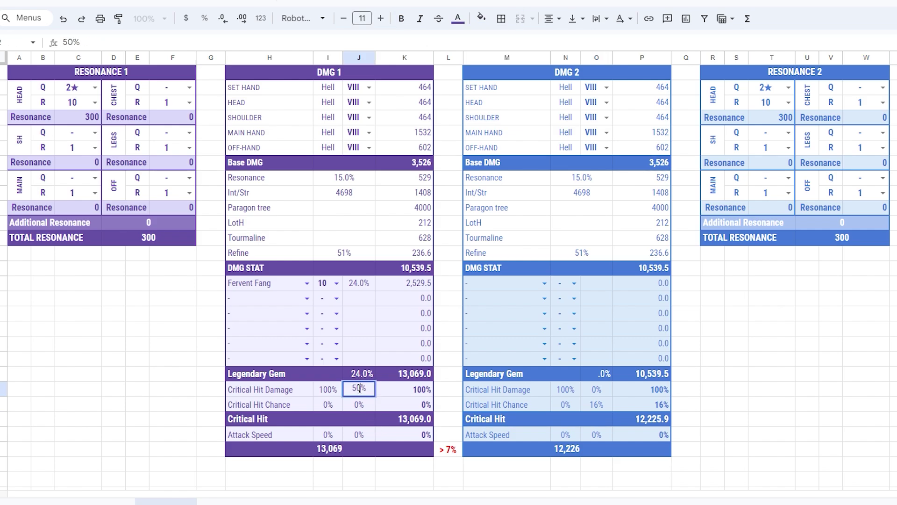
key("Return")
left_click(601, 391)
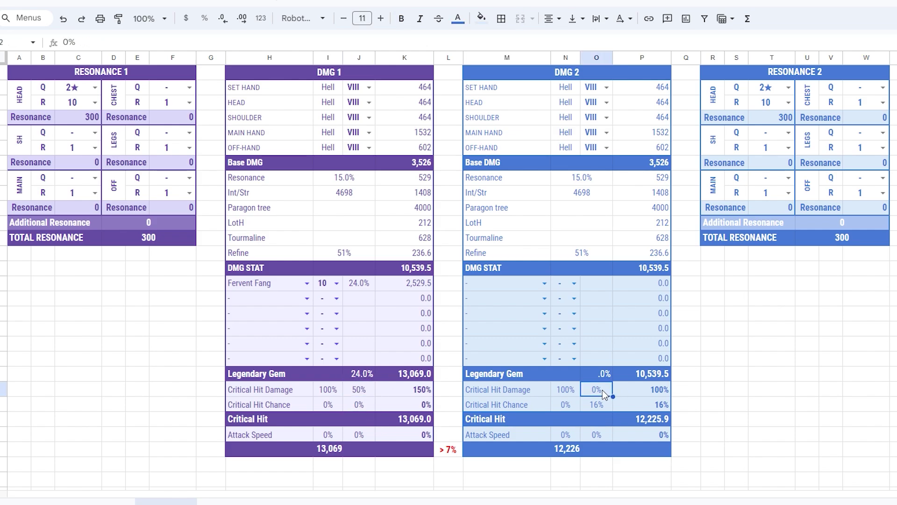
type("50")
key("Return")
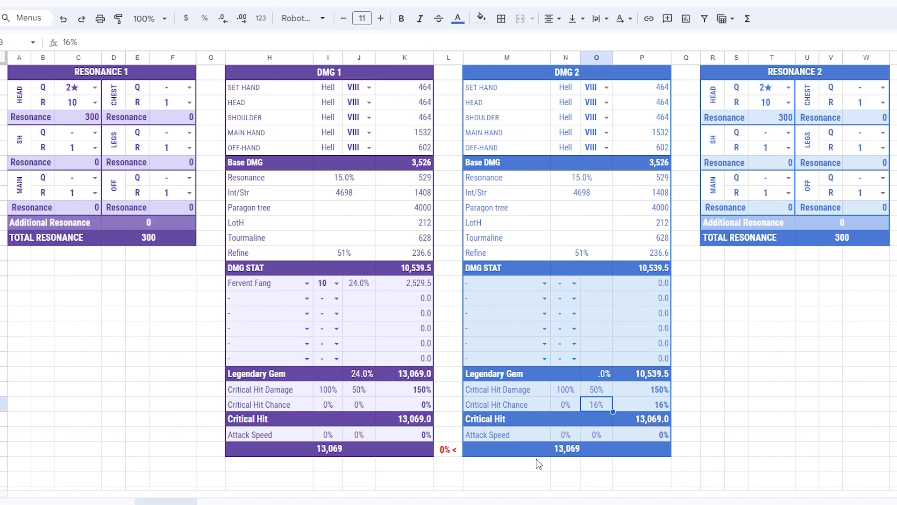
- Enter 3% base crit chance for DMG 1 and DMG 2, then raise both to 18%
left_click(327, 407)
type("3")
key("Return")
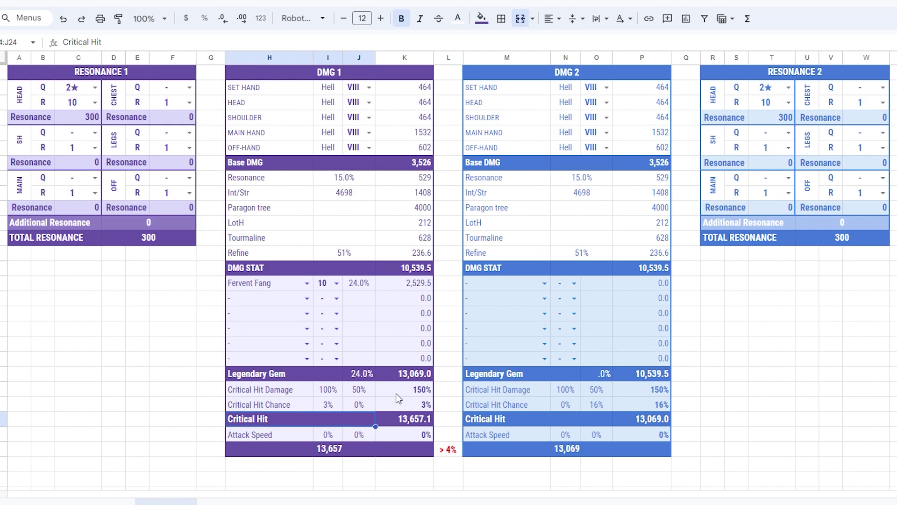
left_click(554, 405)
type("3")
key("Return")
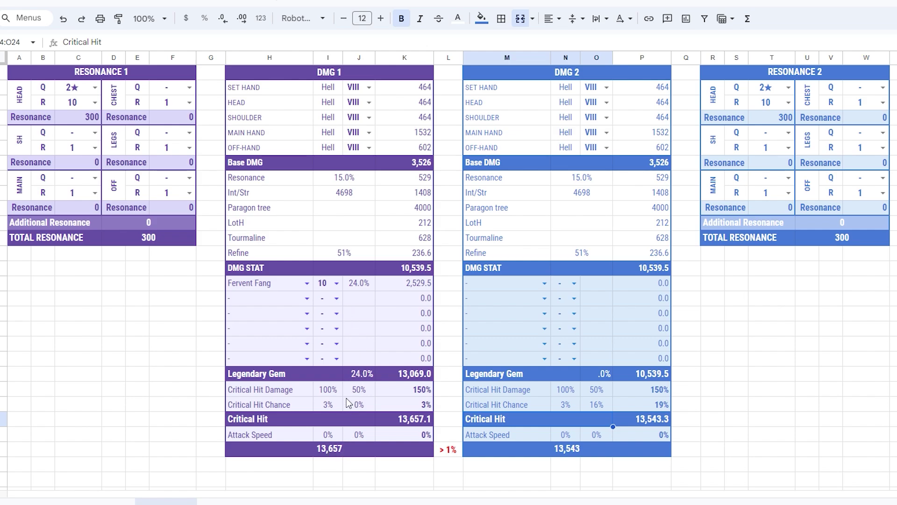
left_click(332, 406)
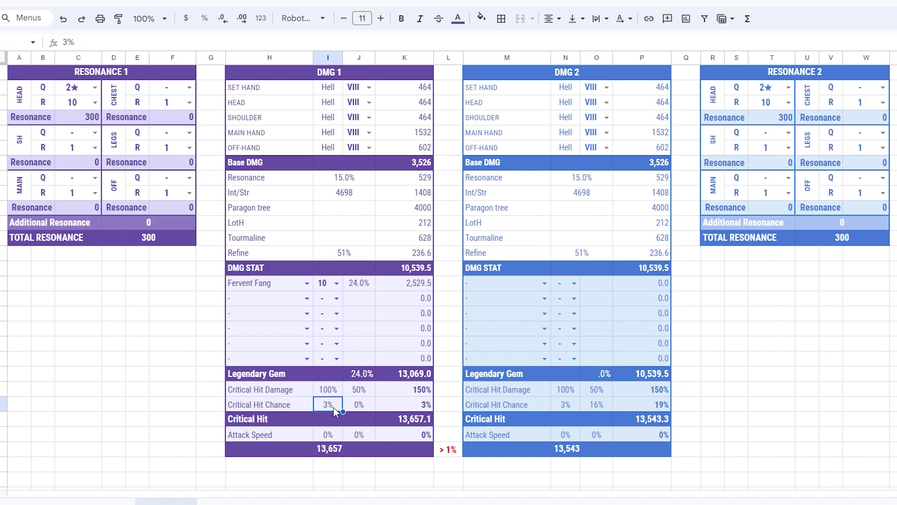
type("18")
key("Return")
left_click(574, 405)
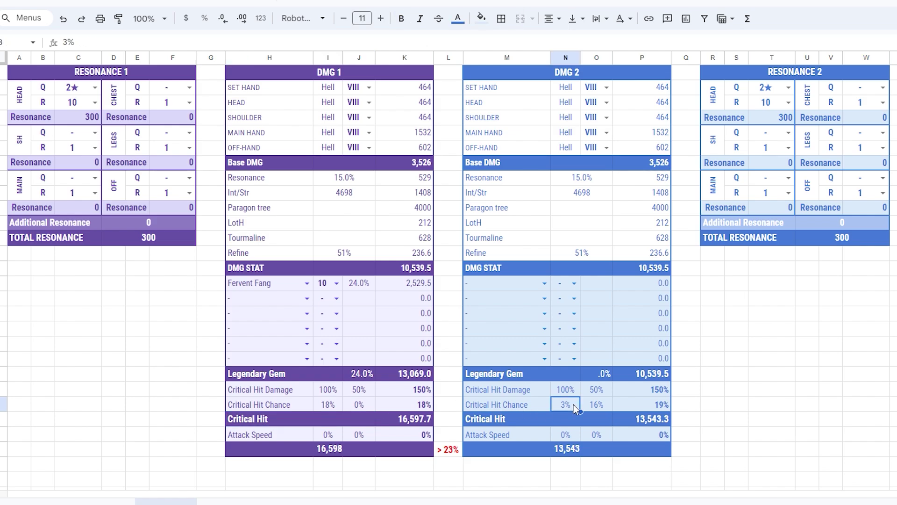
type("18")
key("Return")
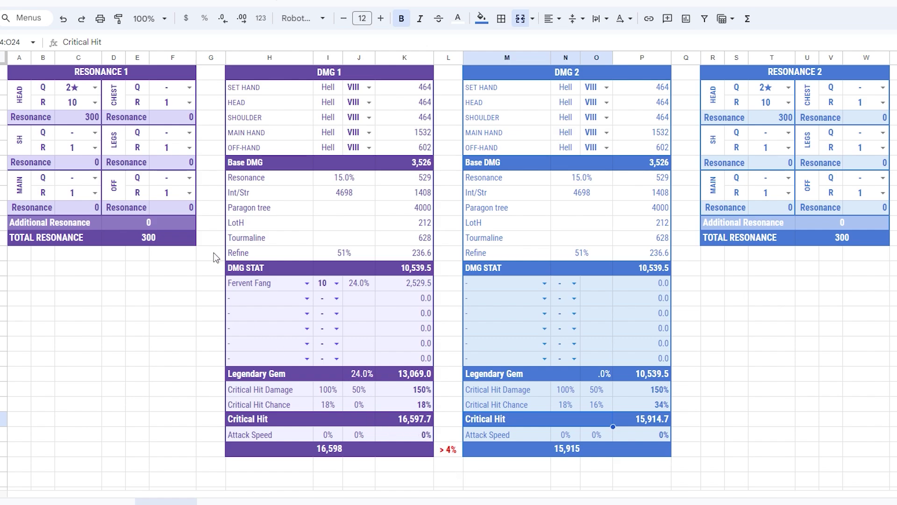
- Set Resonance 1's chest to 2★ rank 10 and add a rank-10 Bloody Reach to DMG 1's second slot
left_click(188, 88)
left_click(178, 135)
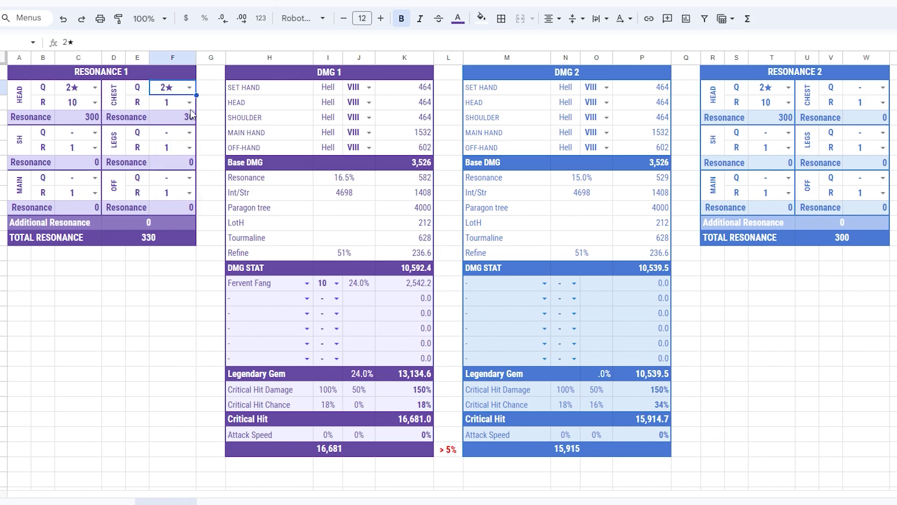
left_click(188, 102)
left_click(180, 265)
left_click(304, 299)
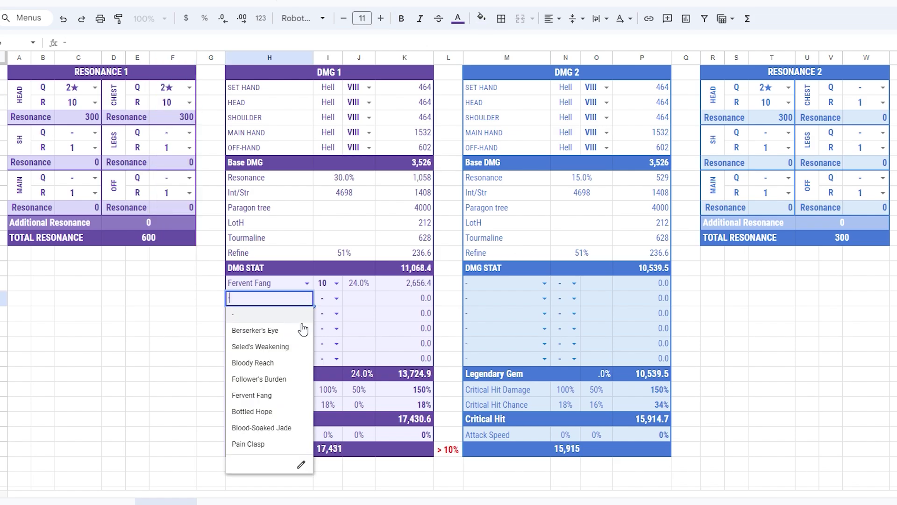
left_click(297, 363)
left_click(337, 298)
left_click(330, 474)
- Set Resonance 2's chest to 2★ rank 10 and raise DMG 2's Bloody Reach to rank 10
left_click(883, 87)
left_click(866, 135)
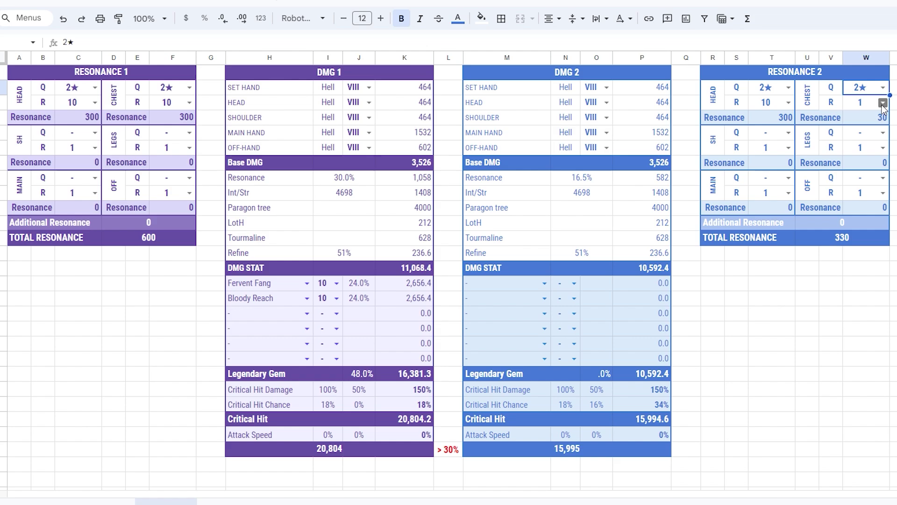
left_click(883, 103)
left_click(852, 263)
left_click(575, 284)
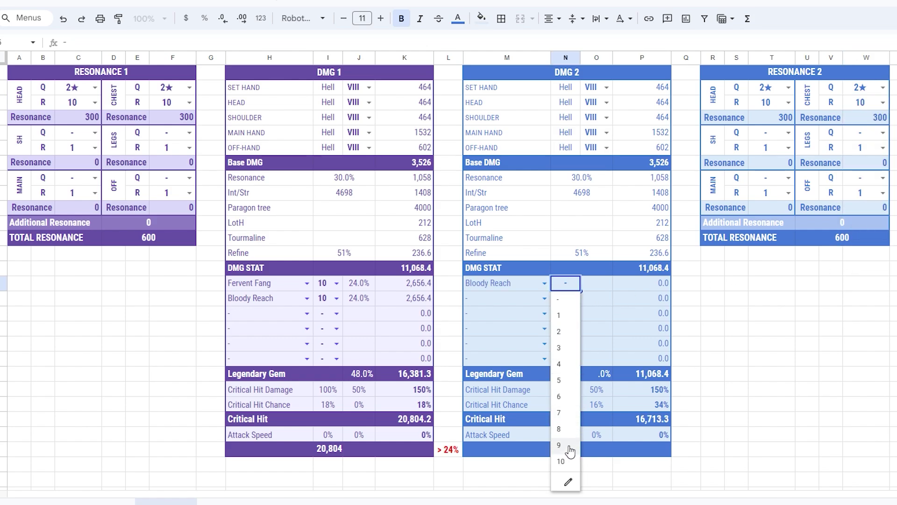
left_click(565, 462)
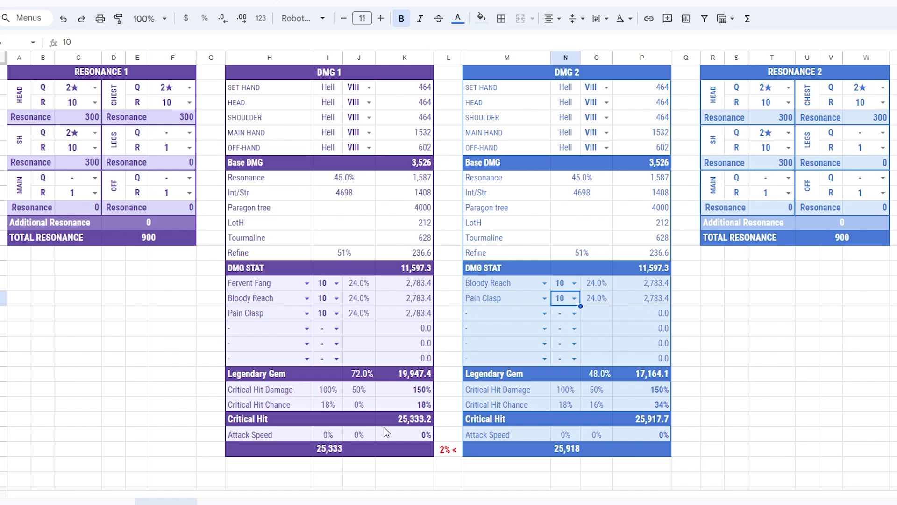
- Enter 28% crit chance for both builds, then raise both to 46%
left_click(334, 409)
type("28")
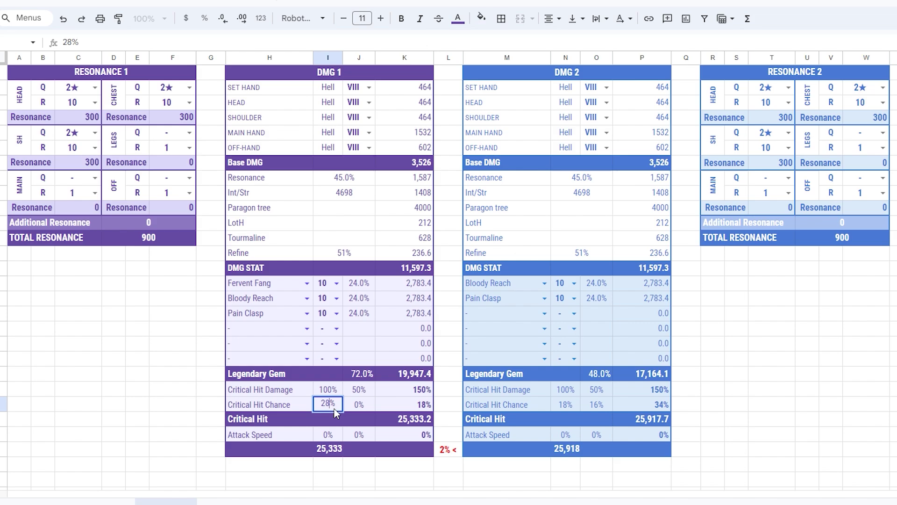
key("Return")
left_click(567, 406)
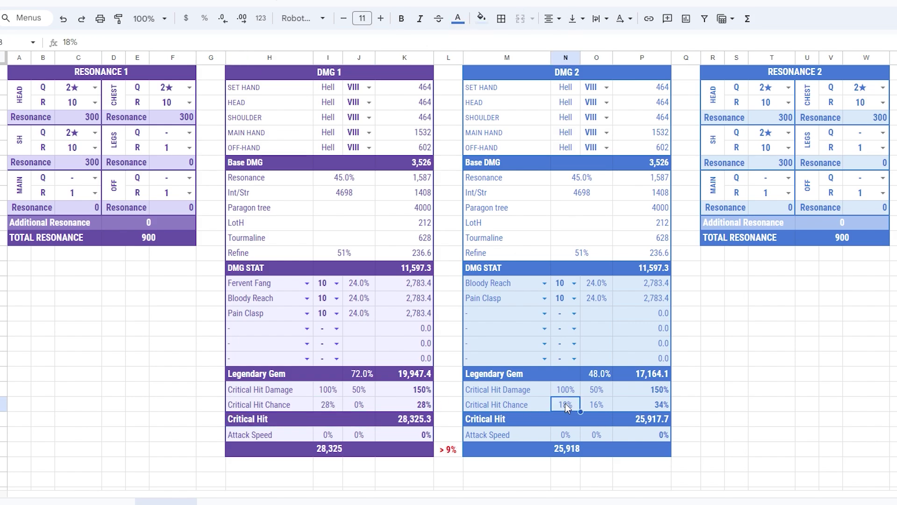
type("28")
key("Return")
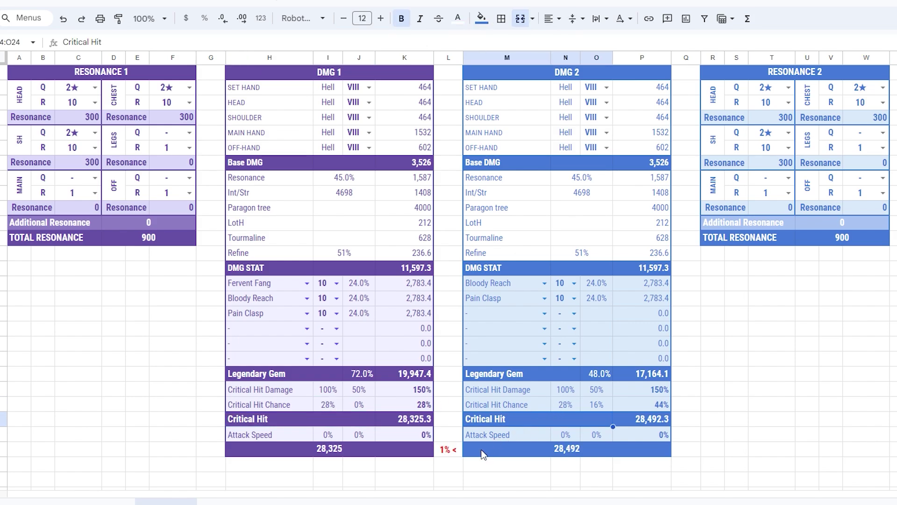
left_click(334, 409)
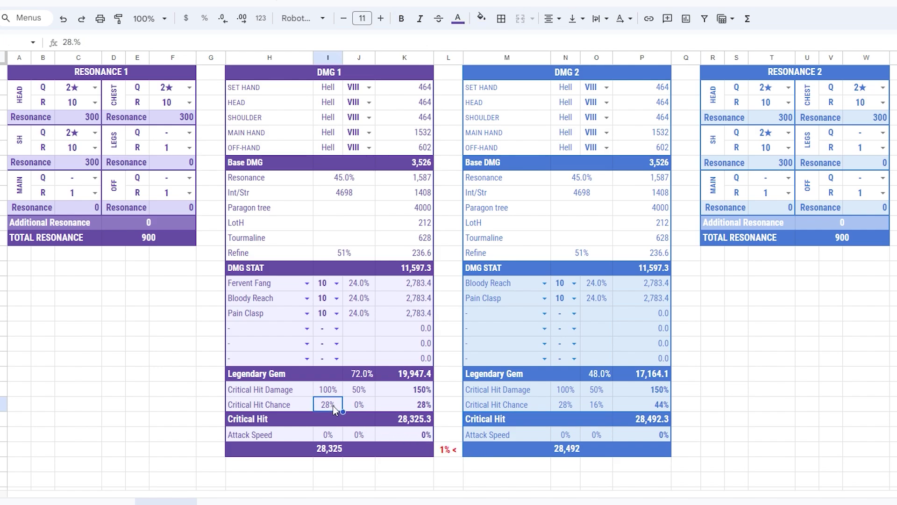
type("46")
key("Return")
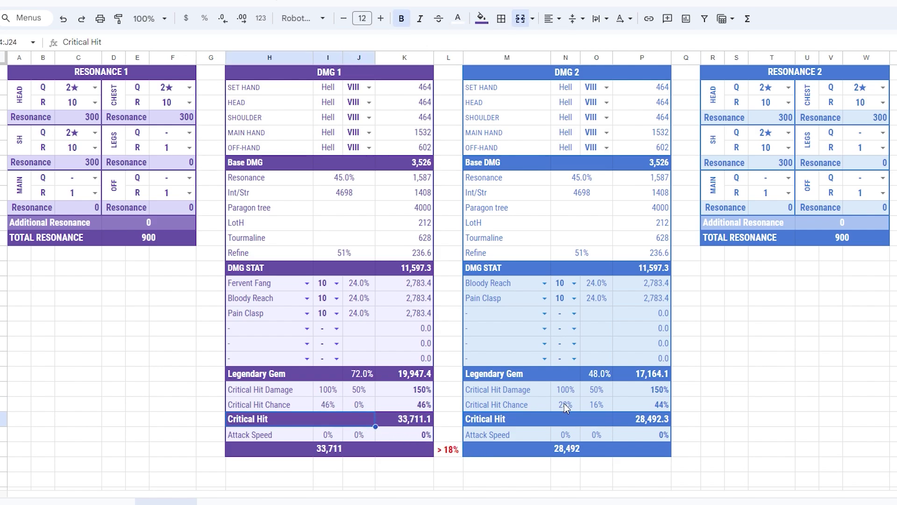
left_click(566, 406)
type("46")
key("Return")
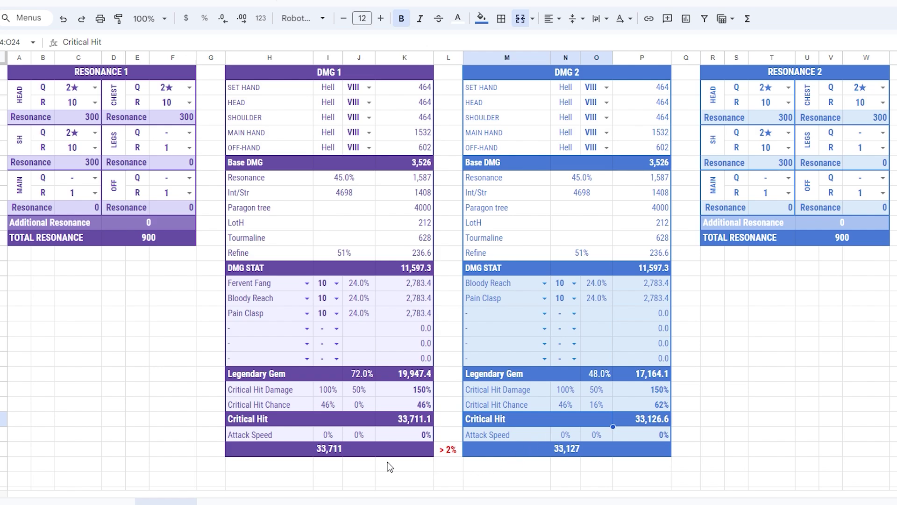
- Set the Critical Hit Damage bonus to 90% in DMG 1 and DMG 2
left_click(359, 394)
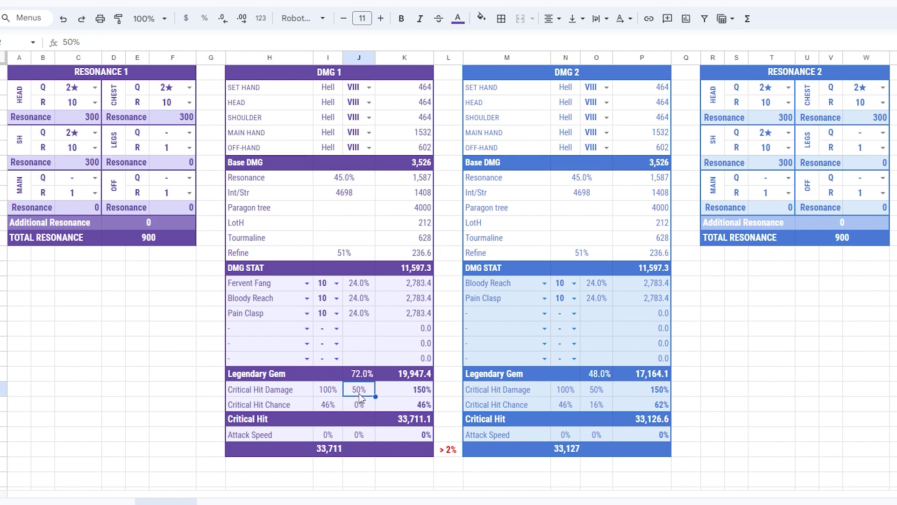
type("90")
key("Return")
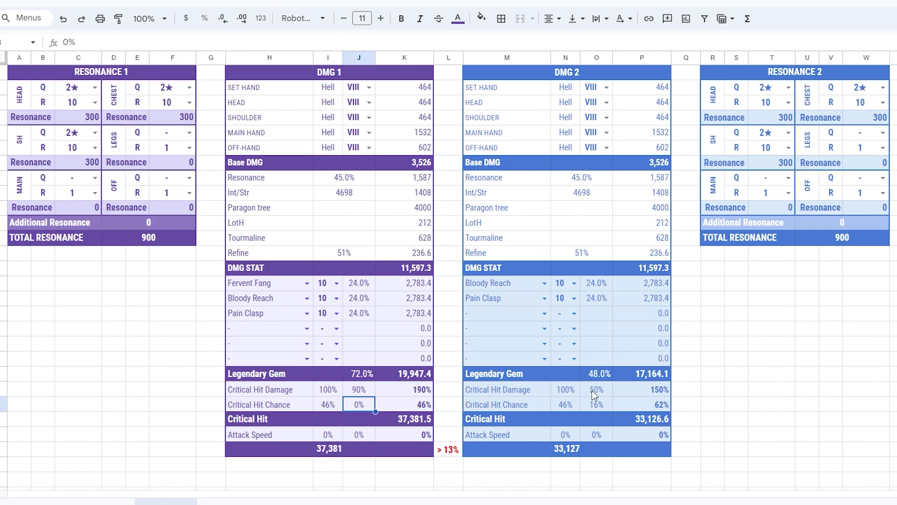
left_click(592, 392)
type("90")
key("Return")
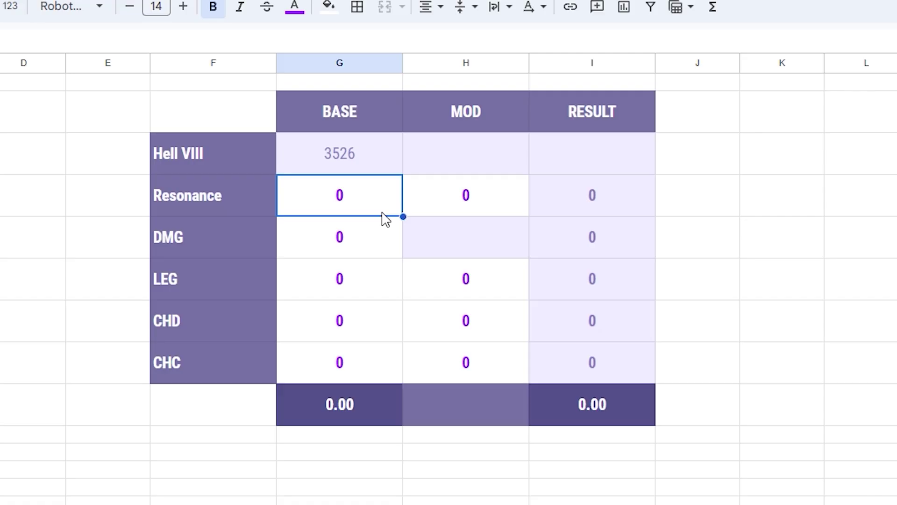
type("1745")
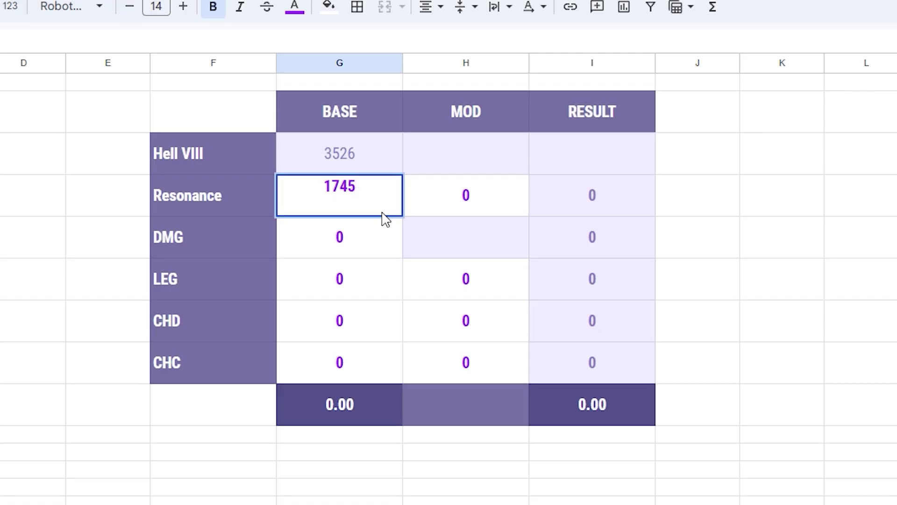
- Enter 1745 as the base Resonance and 13088 as the base DMG in the BASE column
key("Return")
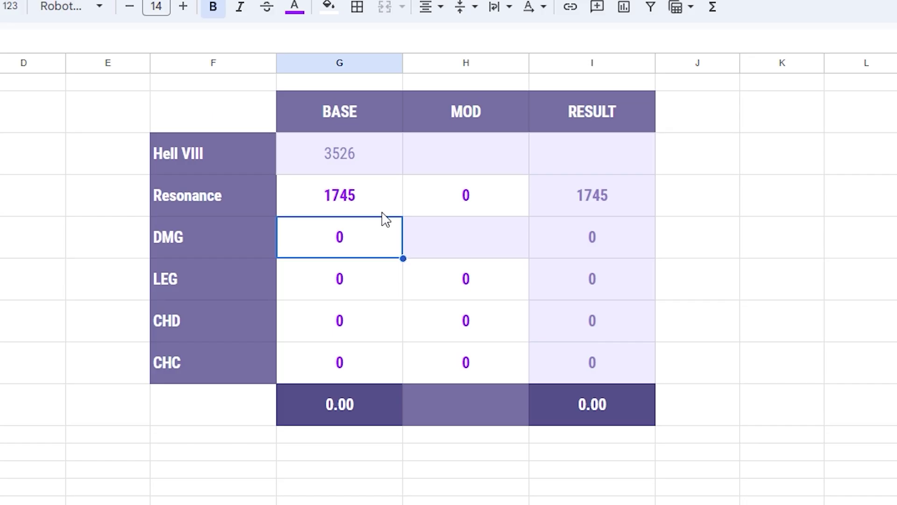
type("13088")
key("Return")
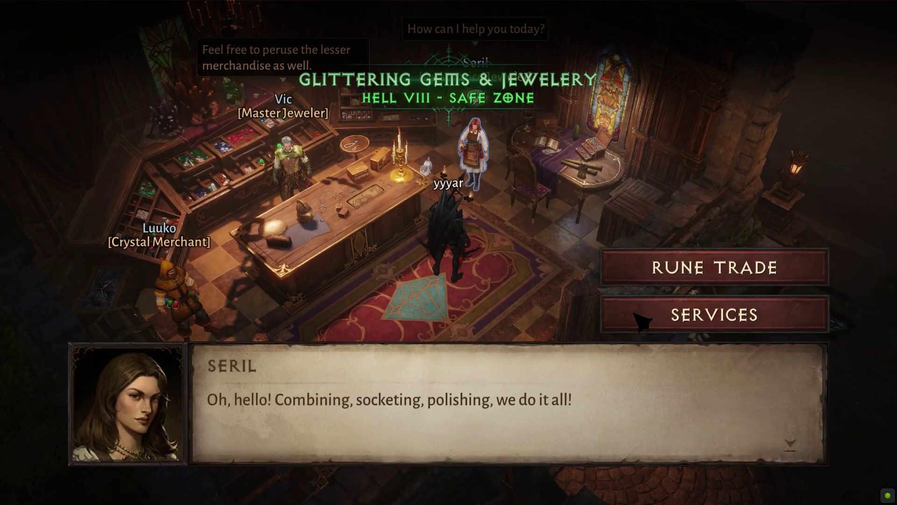
- Read Bloody Reach, Fervent Fang, Berserker's Eye and Blood-Soaked Jade bonuses at the Jeweler and enter LEG base 101.5
left_click(636, 315)
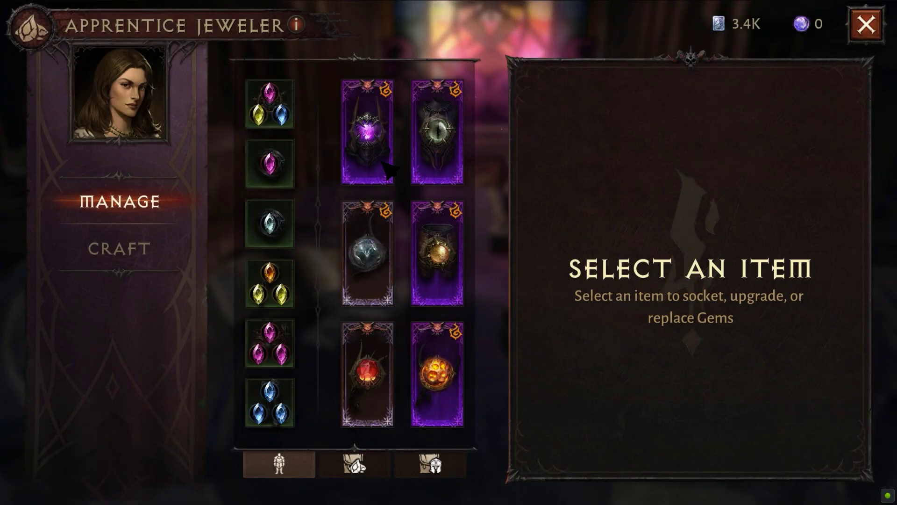
left_click(384, 167)
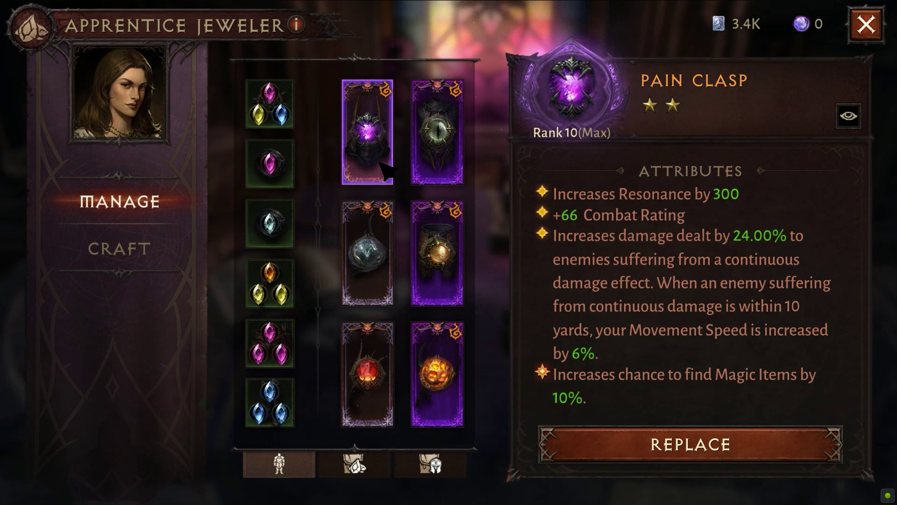
left_click(437, 164)
left_click(438, 254)
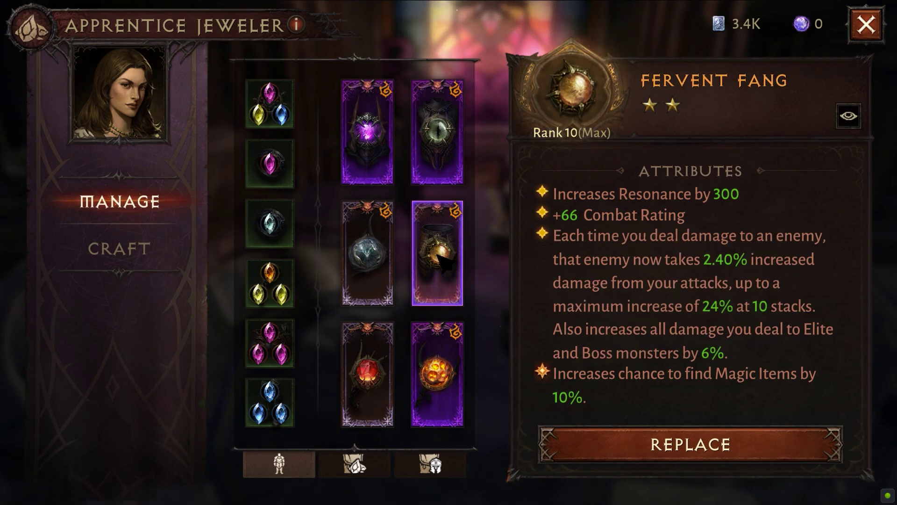
left_click(446, 366)
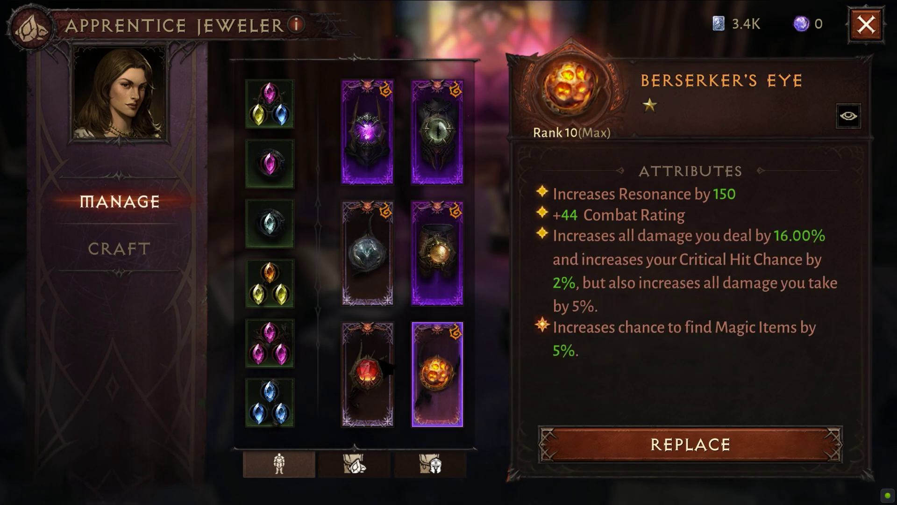
left_click(360, 368)
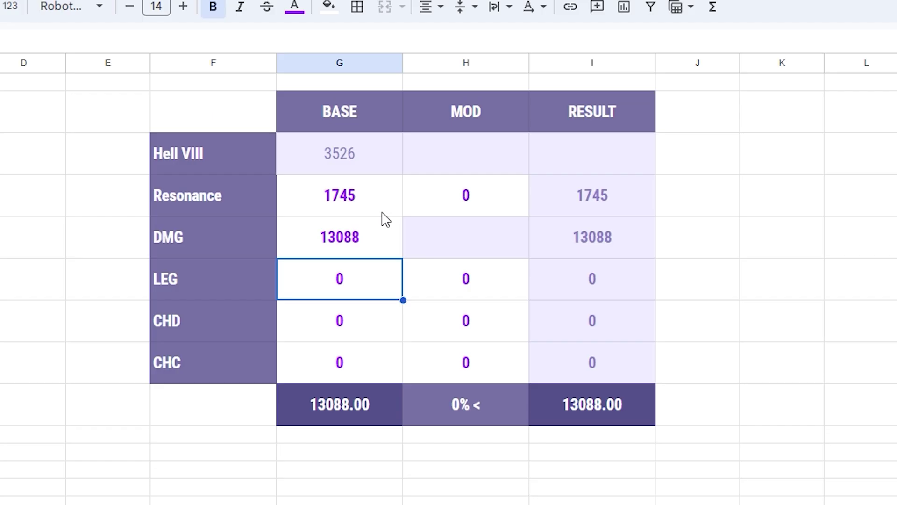
type("101")
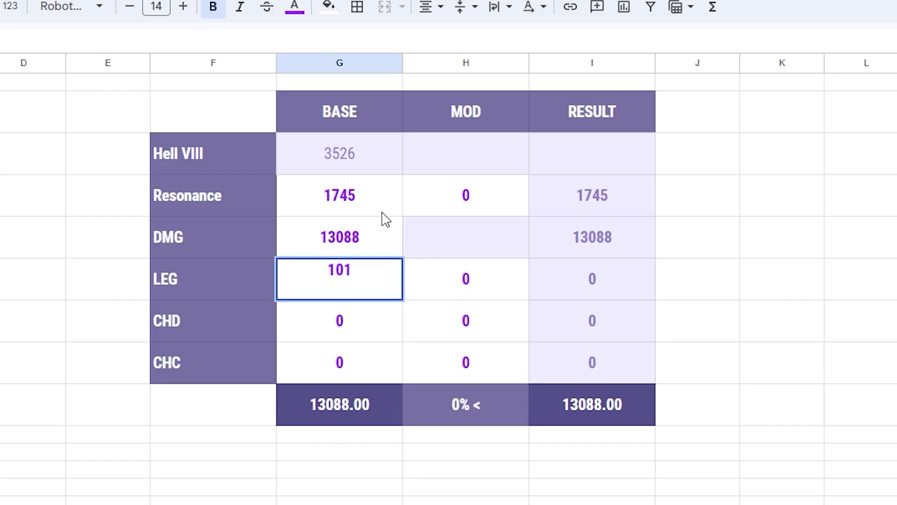
type(".5")
key("Return")
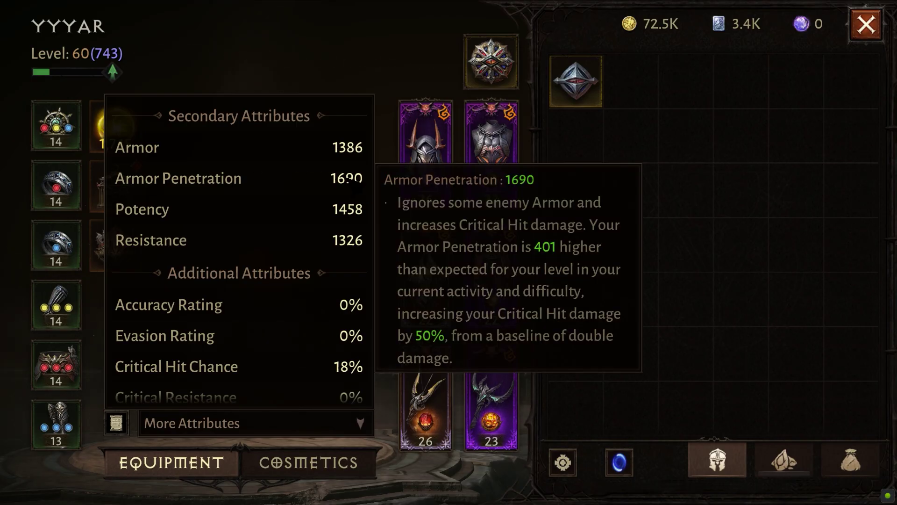
scroll(336, 240, "down", 3)
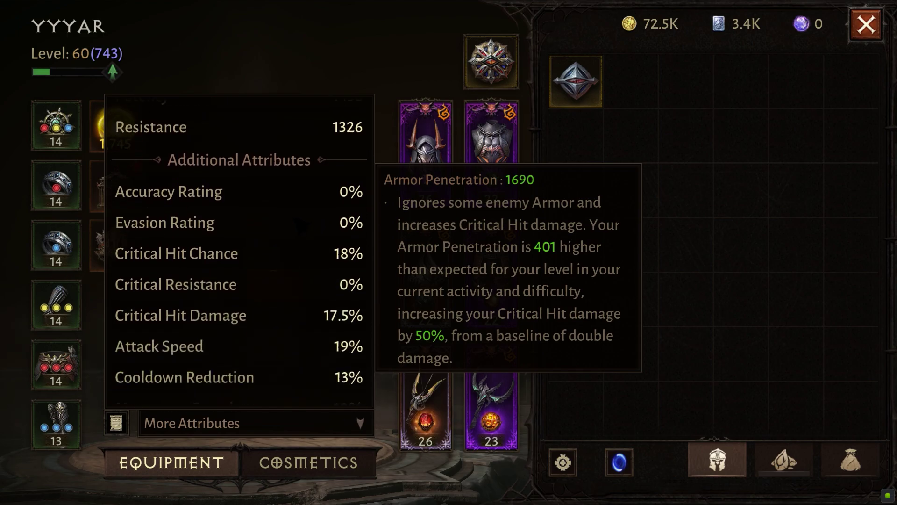
scroll(239, 274, "down", 2)
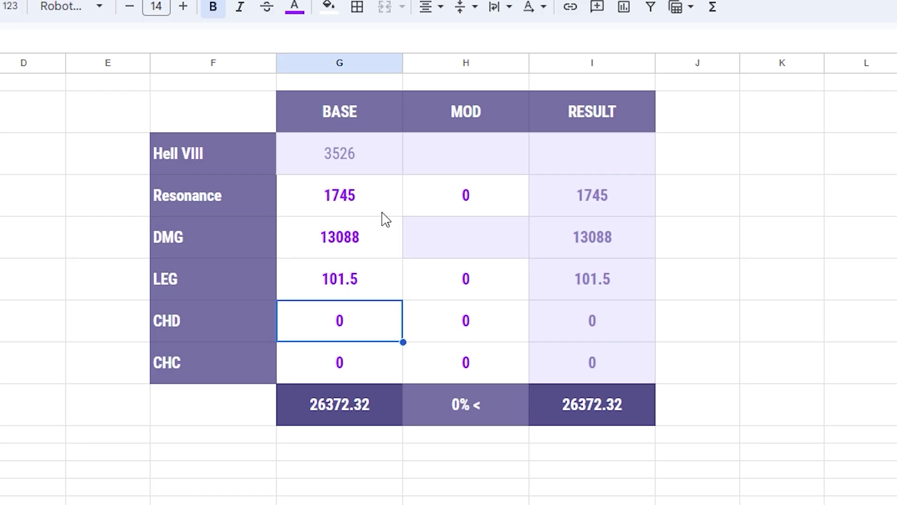
type("6")
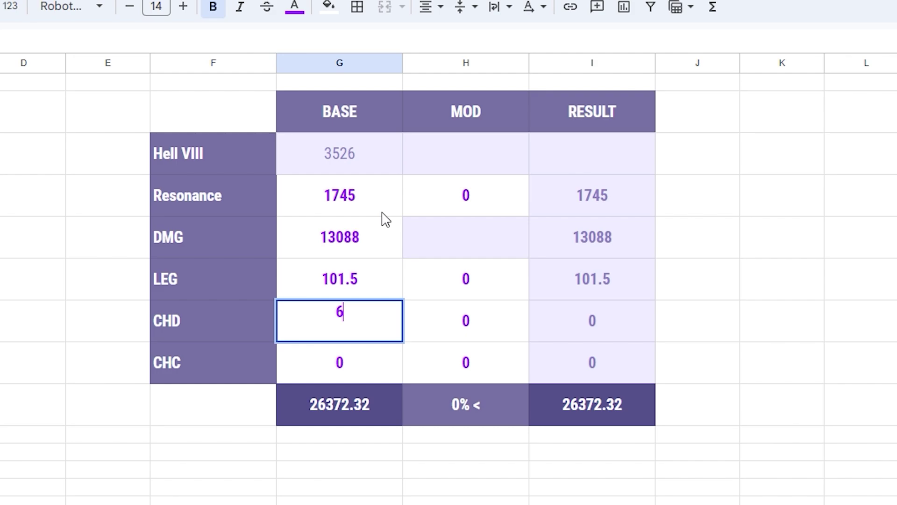
type("7.5")
- Enter CHD base 67.5, check the in-game Critical Hit Chance, and enter CHC base 18
key("Return")
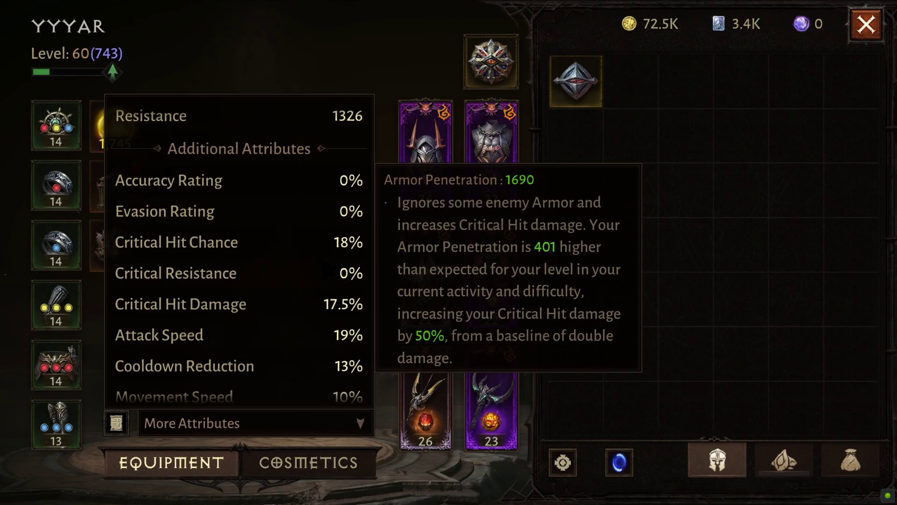
scroll(239, 253, "up", 1)
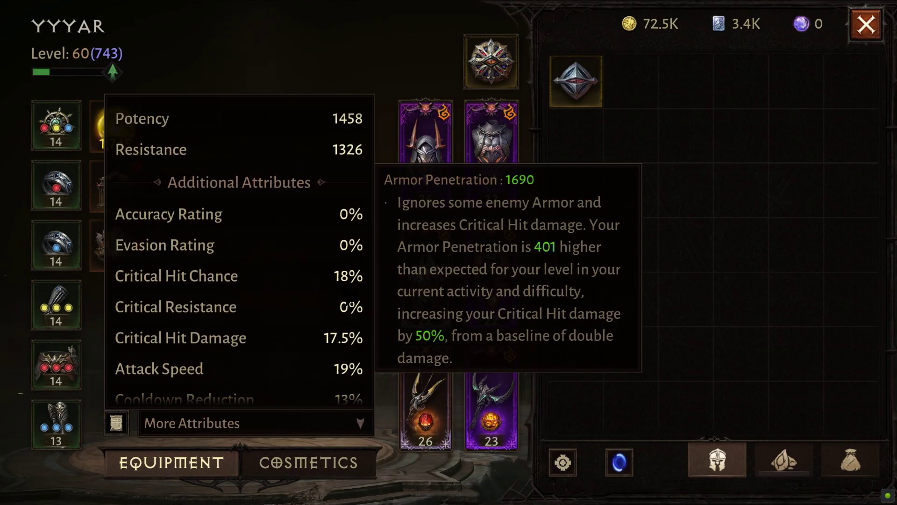
left_click(175, 276)
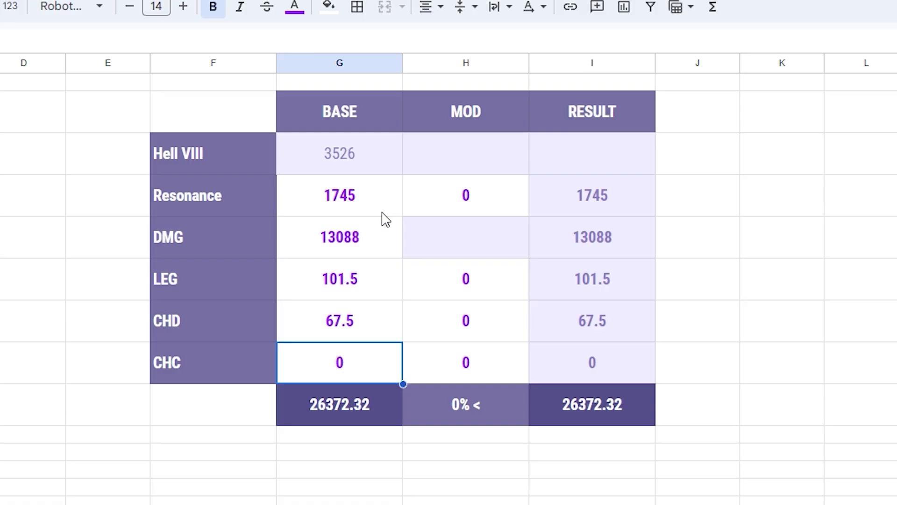
type("18")
key("Return")
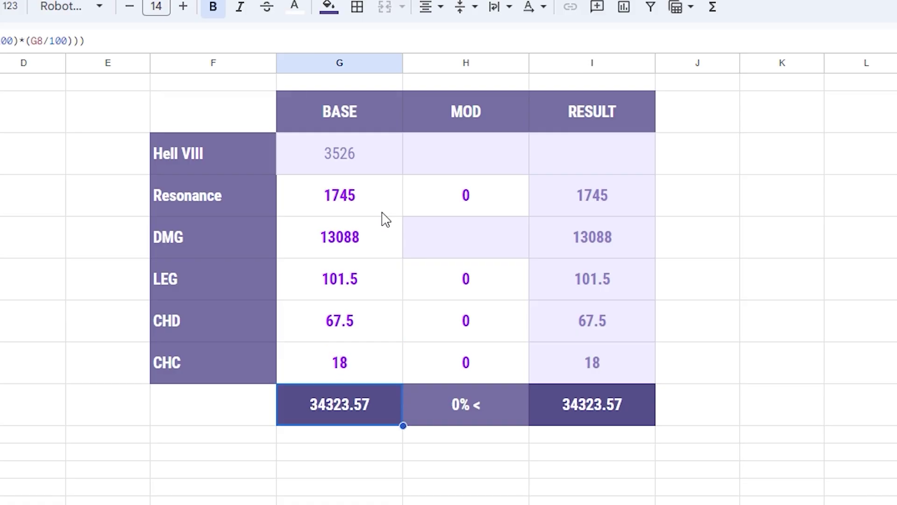
- Enter a Resonance modifier of -20 and check the DMG result formula
left_click(468, 213)
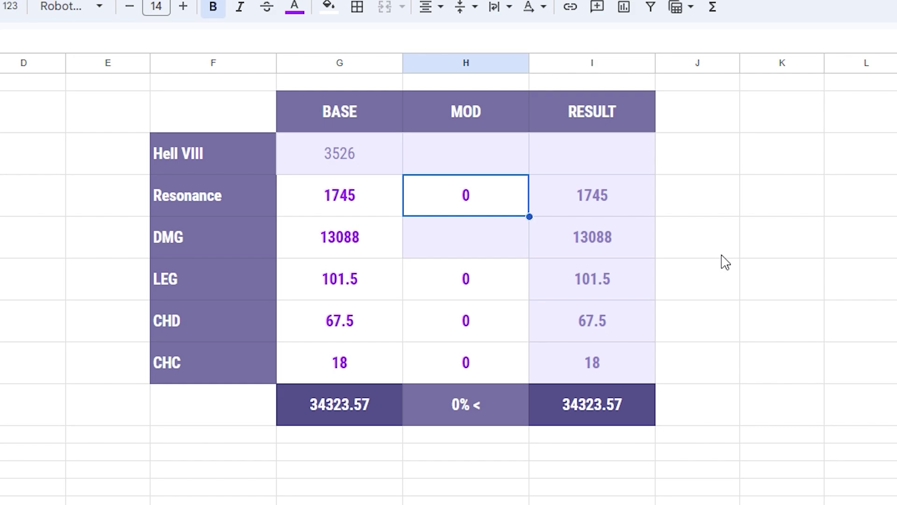
type("-20")
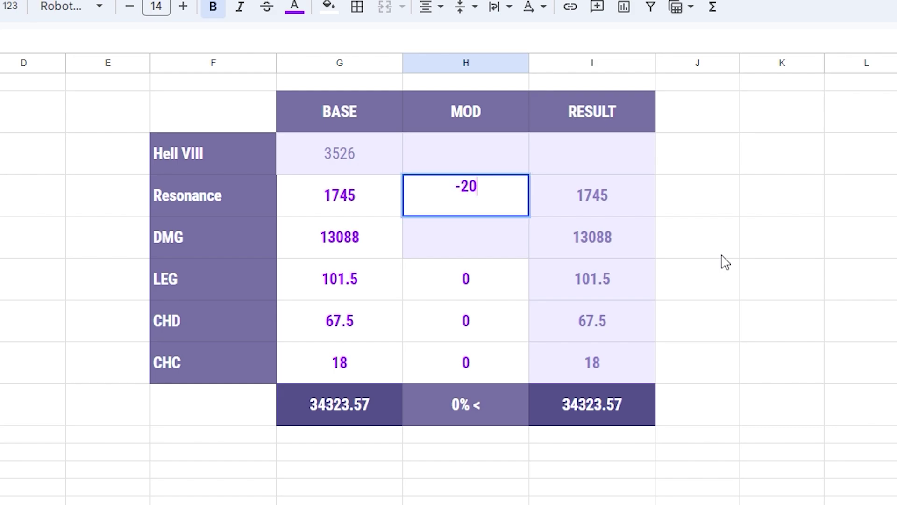
key("Return")
left_click(638, 245)
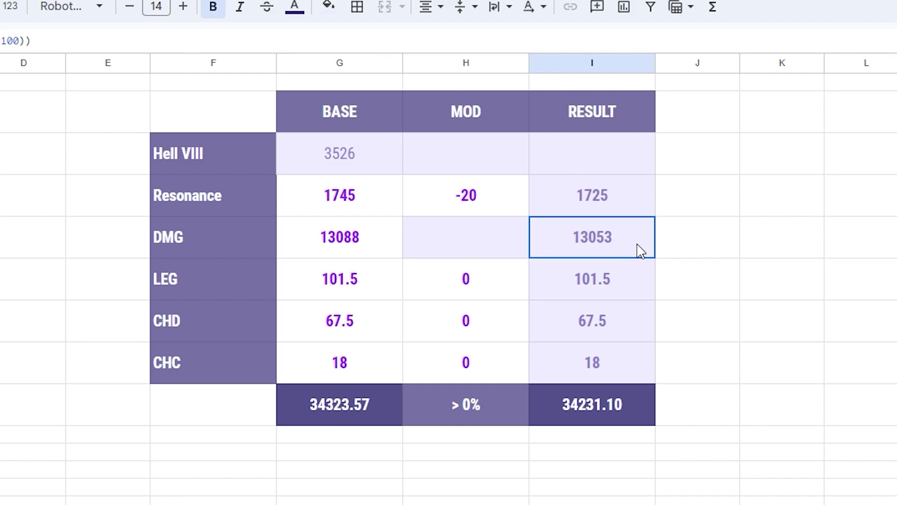
left_click(693, 261)
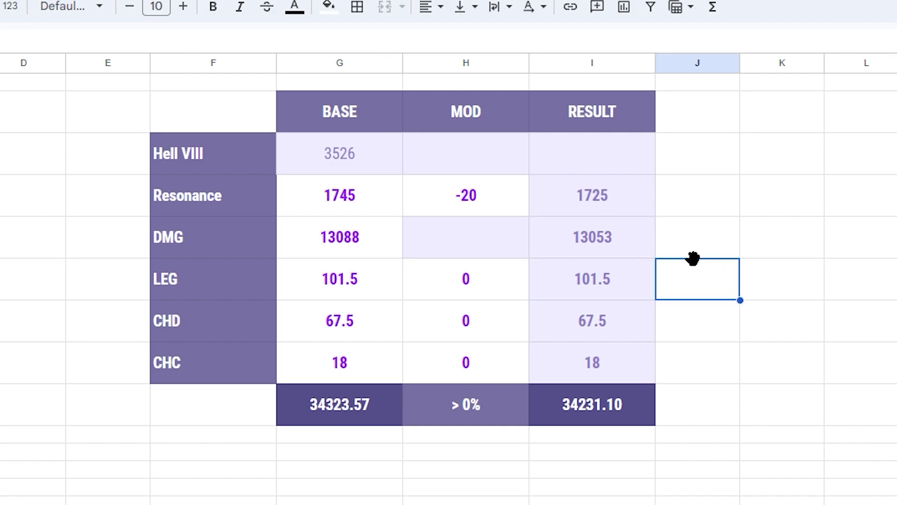
- Enter a LEG modifier of -13.5 and a CHC modifier of 16, giving 38514.20
left_click(493, 295)
type("-13.5")
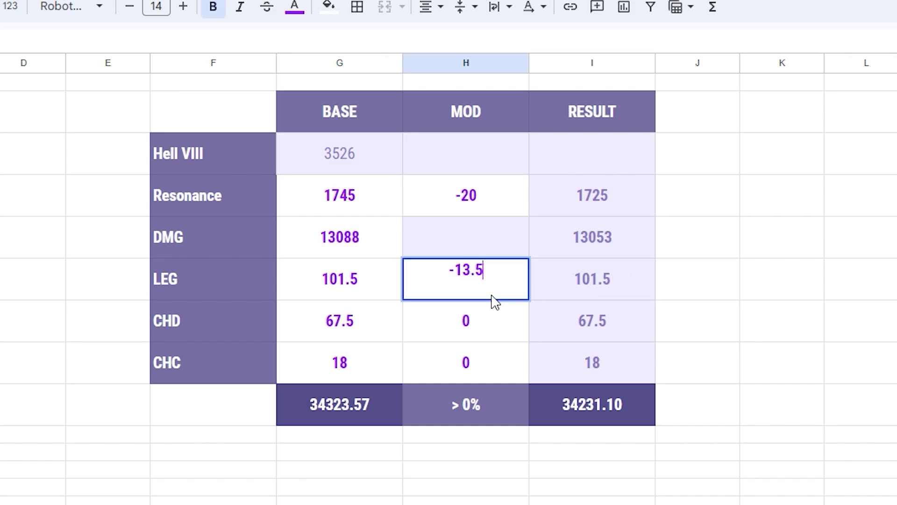
key("Return")
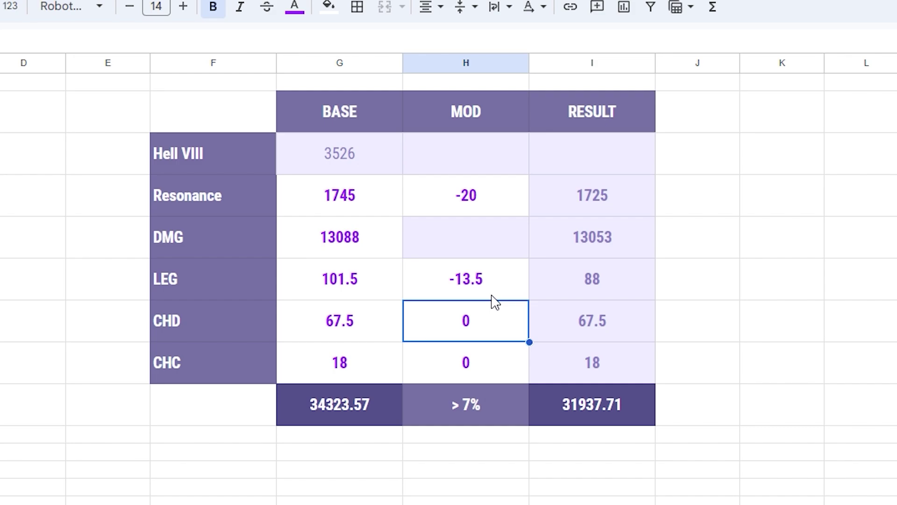
left_click(487, 361)
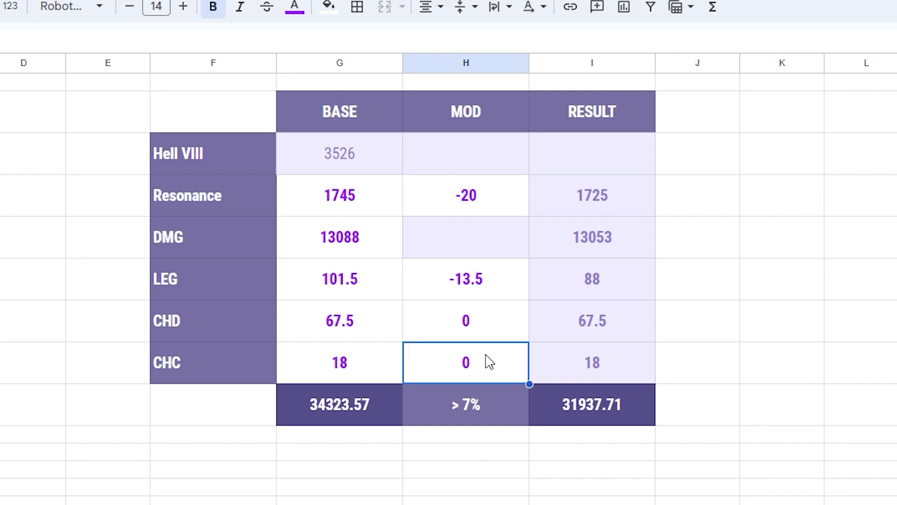
type("16")
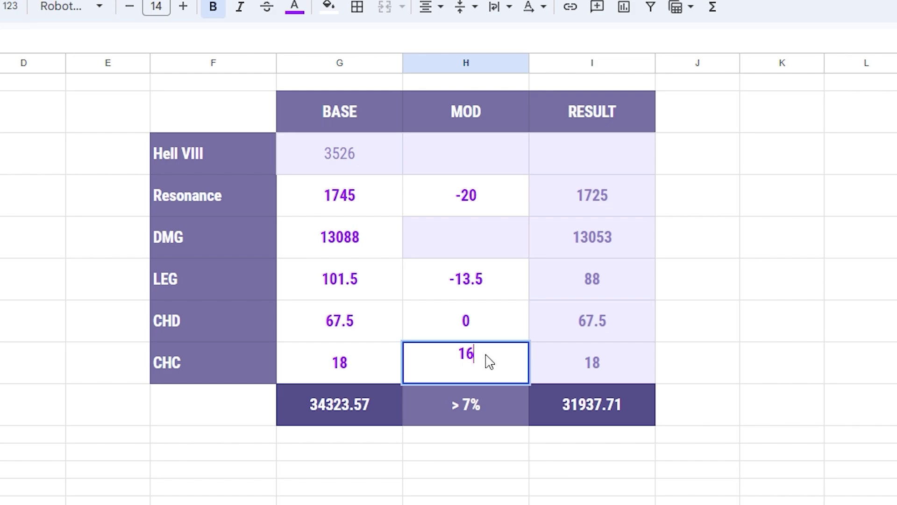
key("Return")
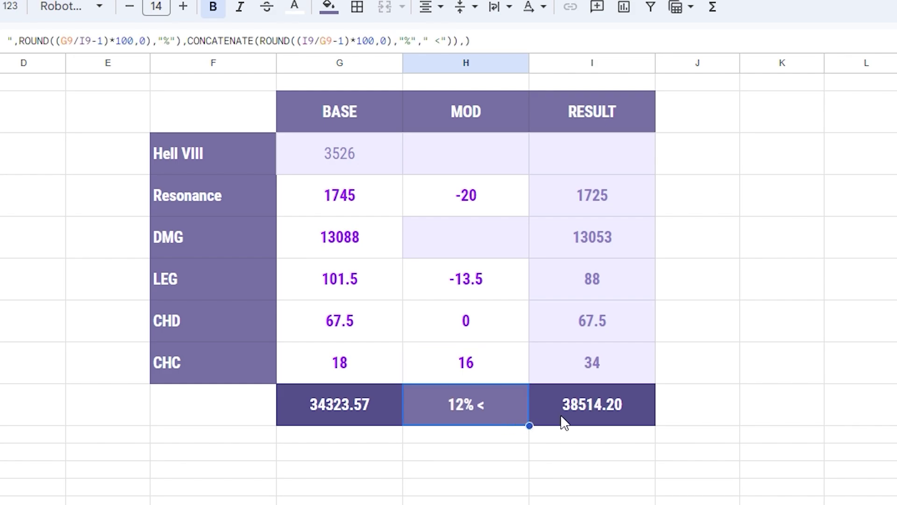
- Deselect the totals and bring up the File menu to copy the ML Calc spreadsheet
left_click(559, 447)
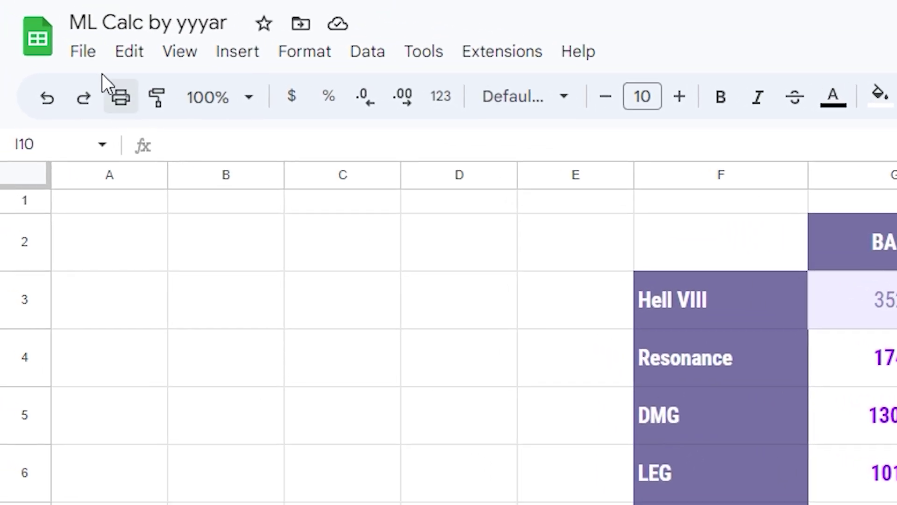
left_click(87, 54)
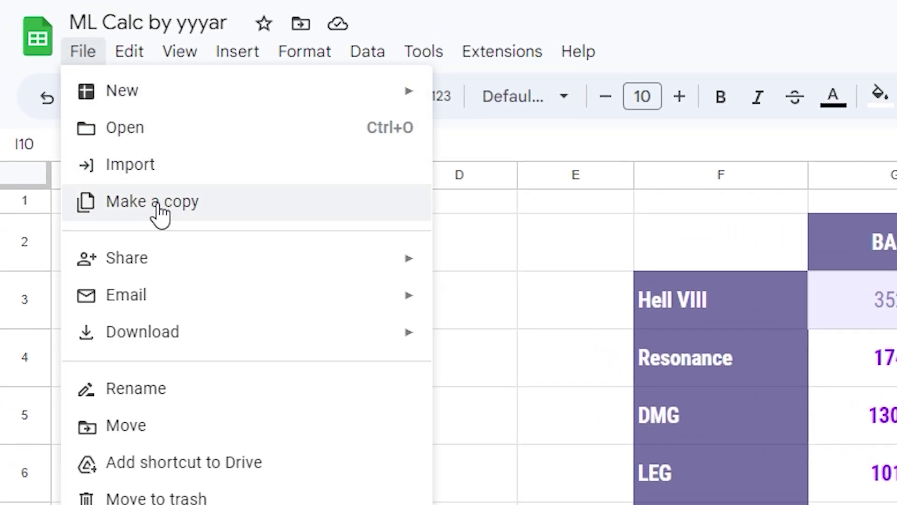